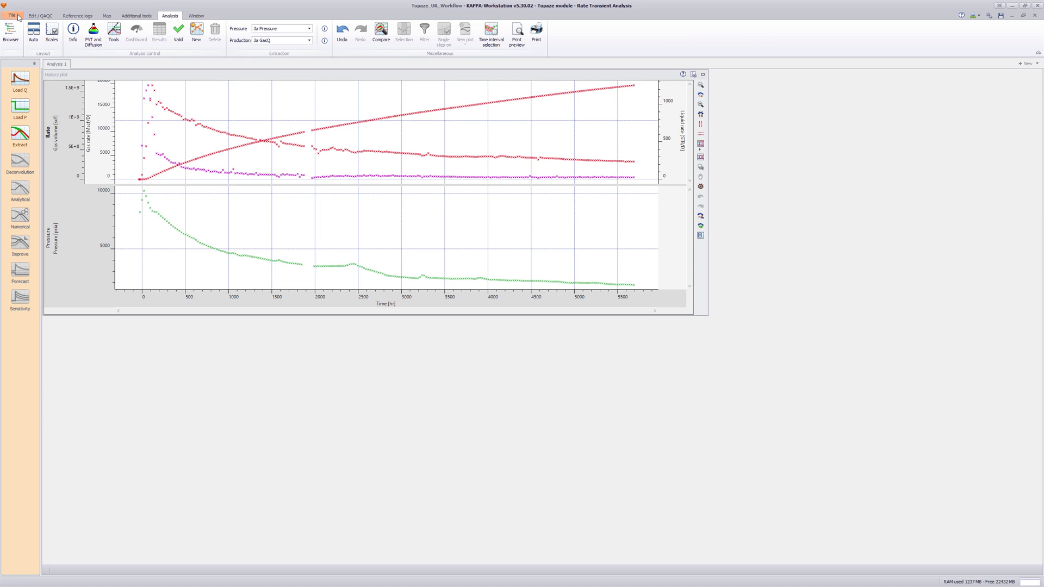
Set the extraction time range to start at 140 hours.
{"action": "left_click", "coordinate": [16, 136]}
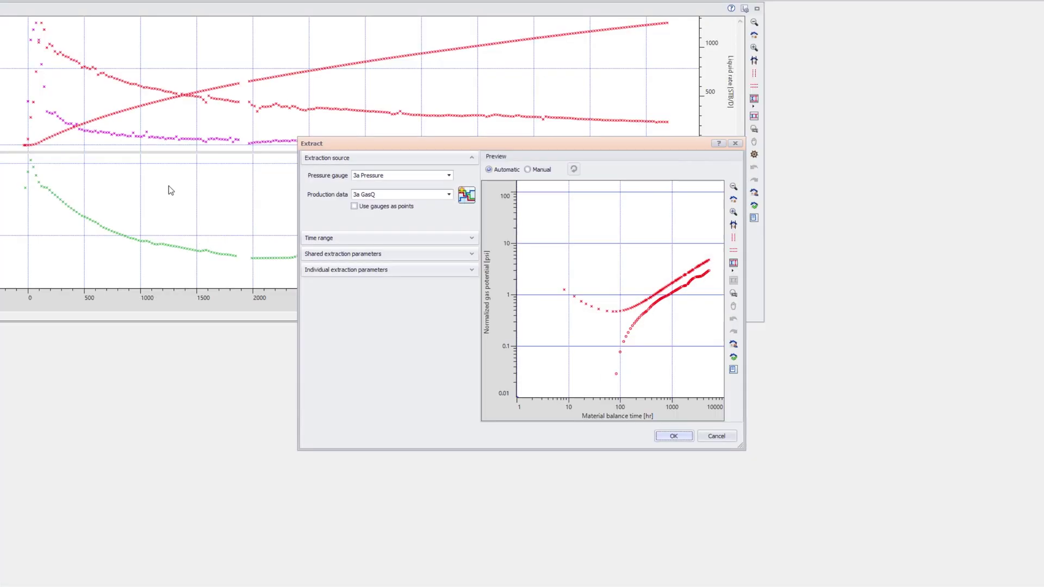
{"action": "left_click", "coordinate": [465, 251]}
{"action": "left_click", "coordinate": [415, 275]}
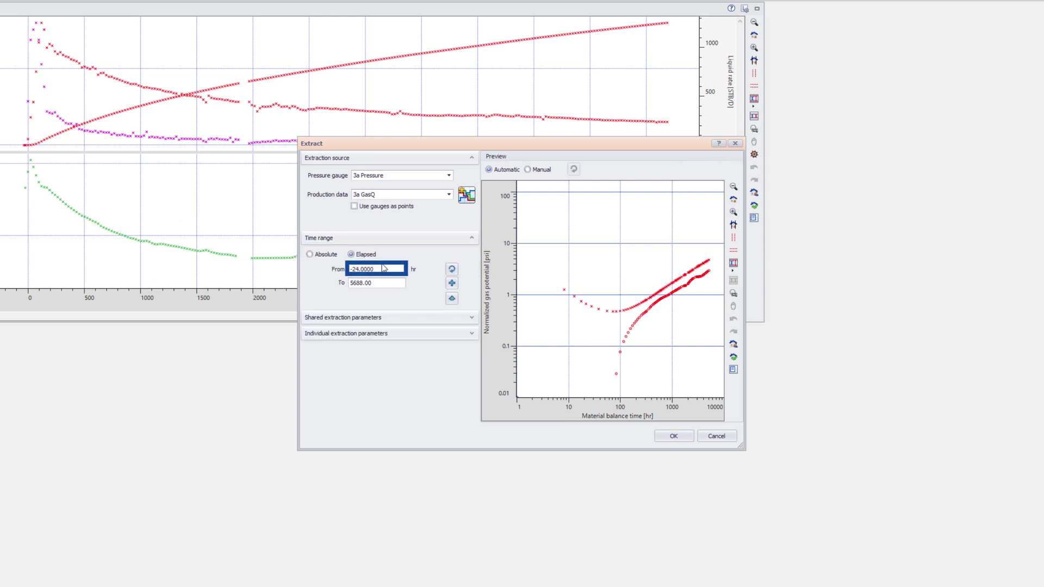
{"action": "left_click_drag", "start_coordinate": [381, 267], "coordinate": [352, 269]}
{"action": "key", "text": "BackSpace"}
{"action": "type", "text": "140"}
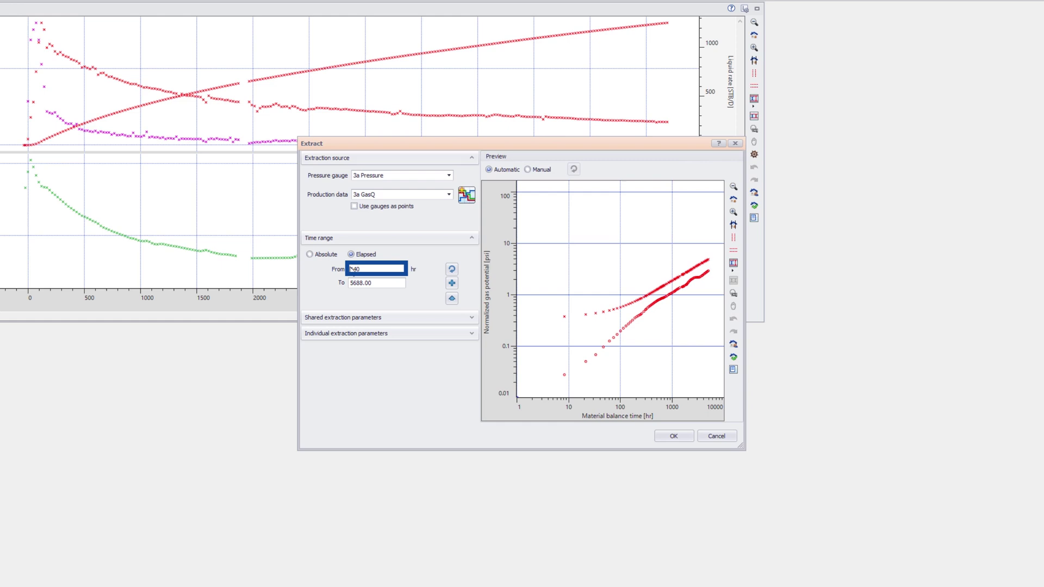
{"action": "left_click", "coordinate": [448, 196]}
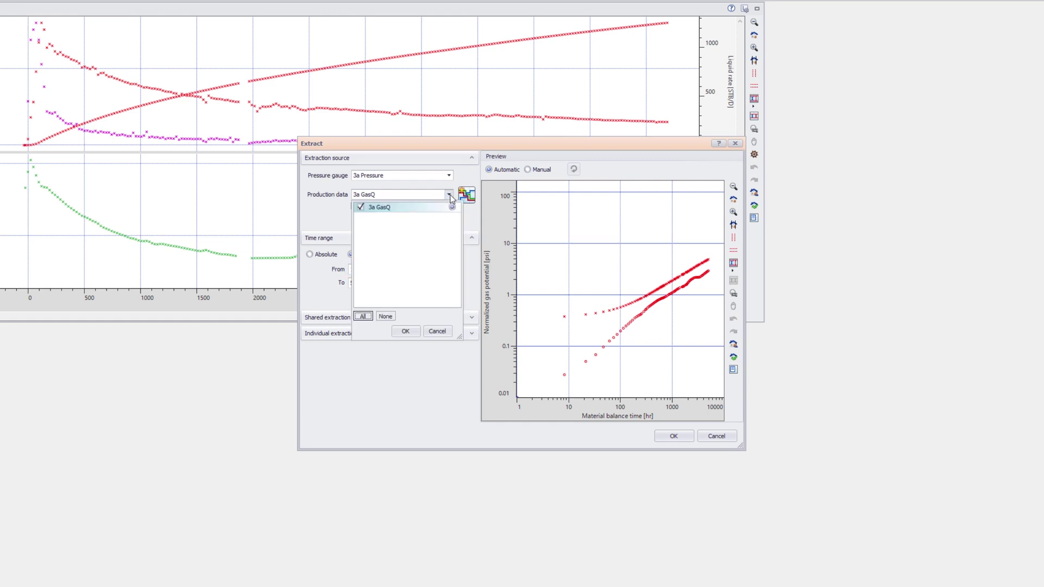
Preview a total rate that combines gas and water production.
{"action": "left_click", "coordinate": [467, 195]}
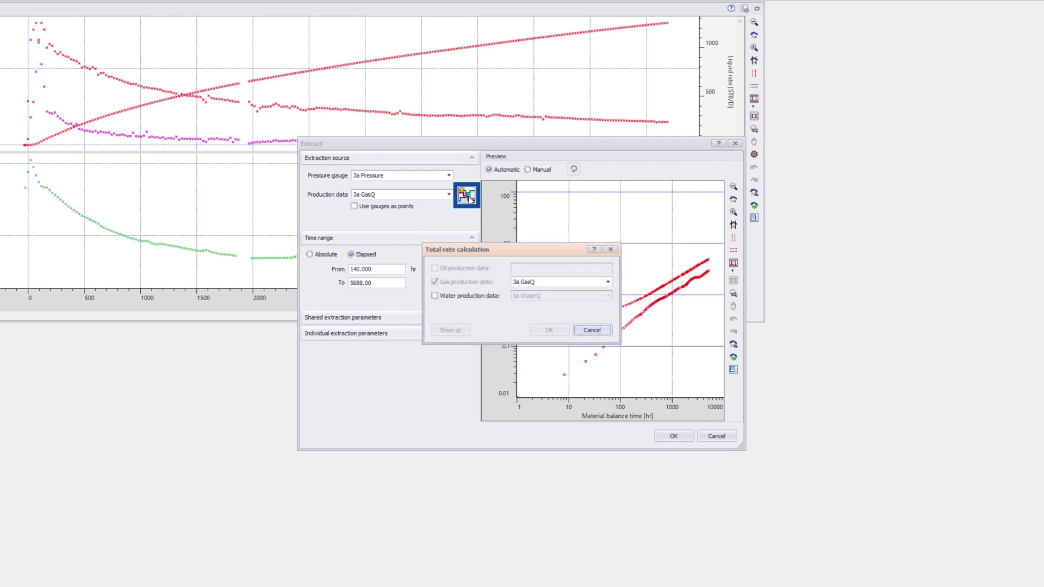
{"action": "left_click", "coordinate": [435, 295]}
{"action": "left_click", "coordinate": [549, 330]}
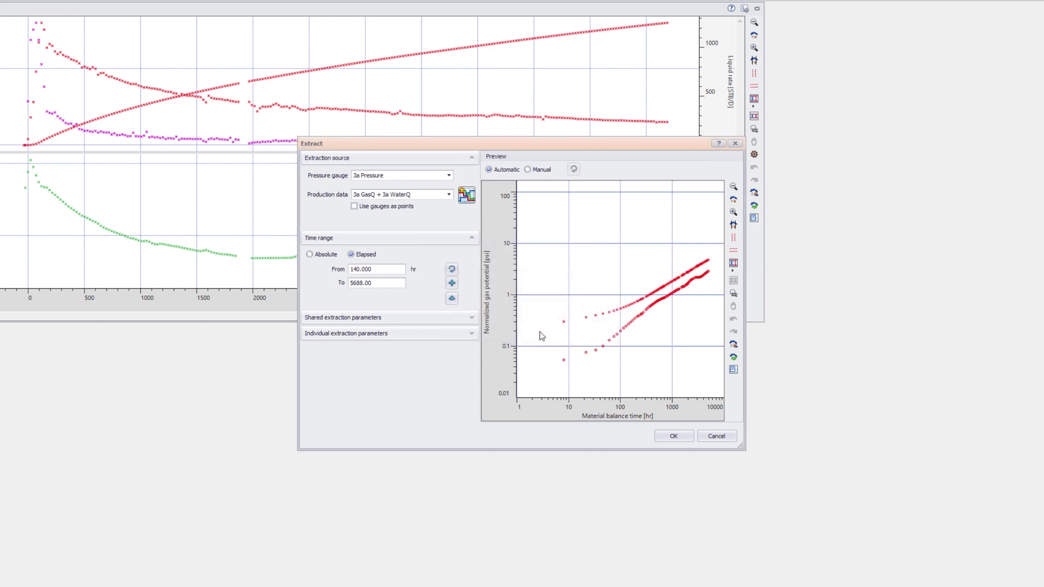
Try adding both production series, then keep 3a GasQ as the only production data.
{"action": "left_click", "coordinate": [449, 196]}
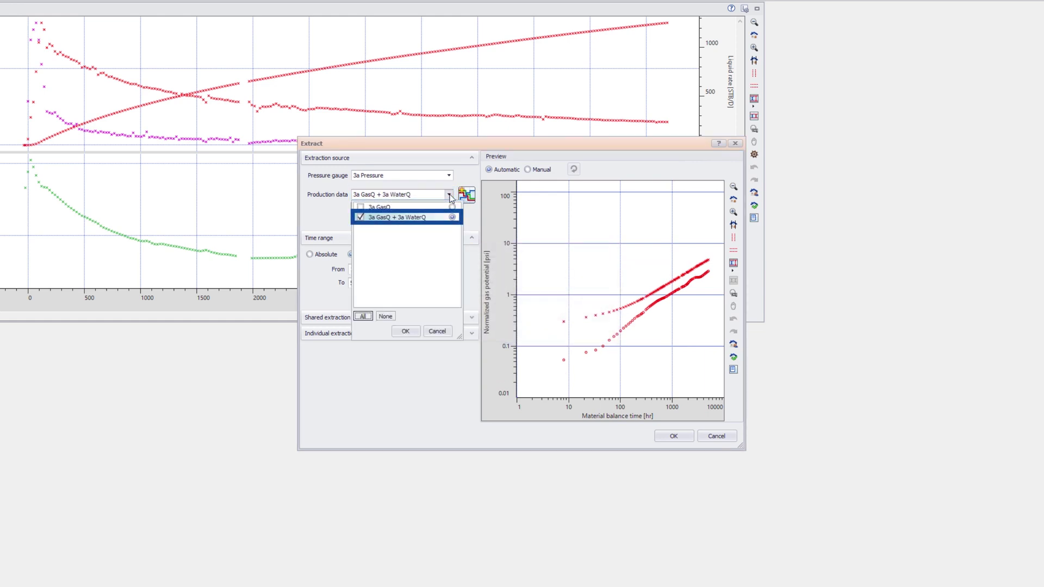
{"action": "left_click", "coordinate": [361, 208]}
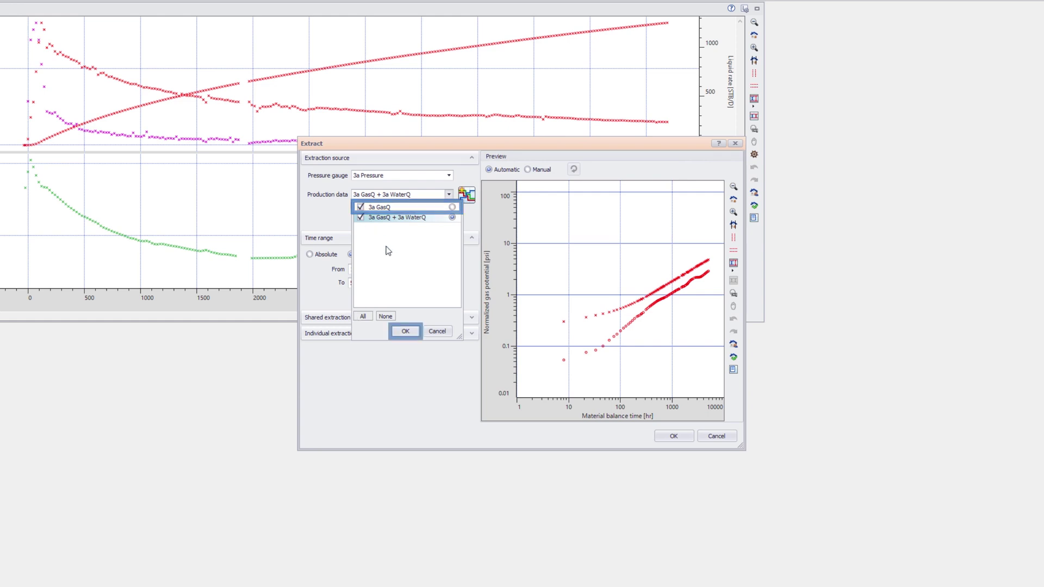
{"action": "left_click", "coordinate": [406, 331]}
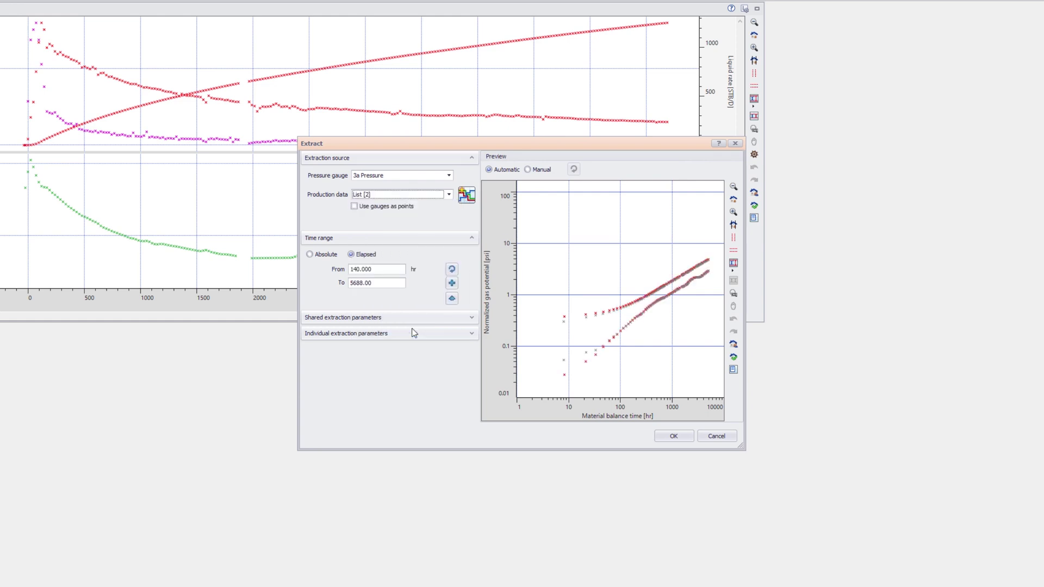
{"action": "left_click", "coordinate": [449, 197]}
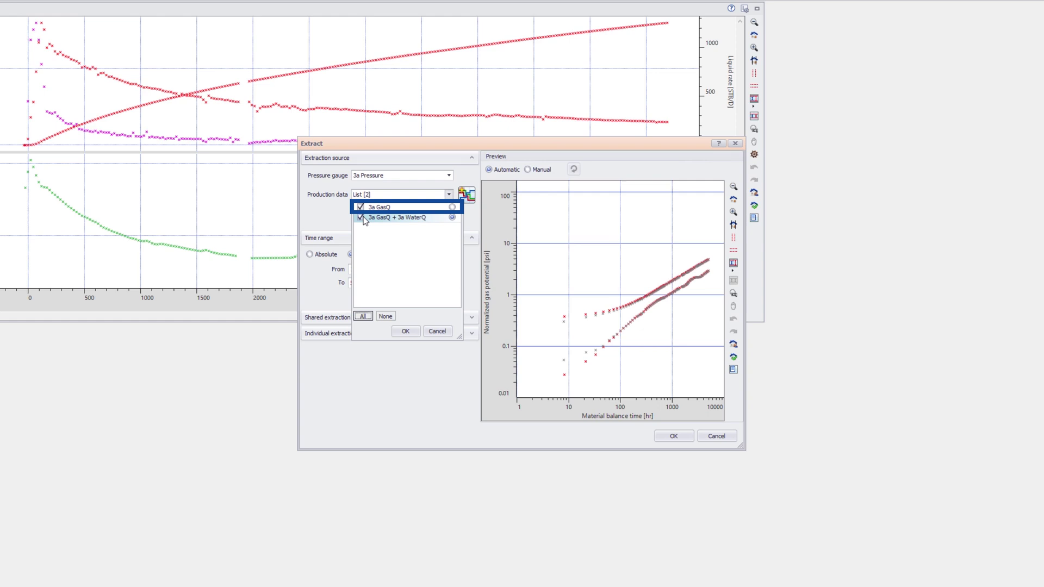
{"action": "left_click", "coordinate": [411, 334]}
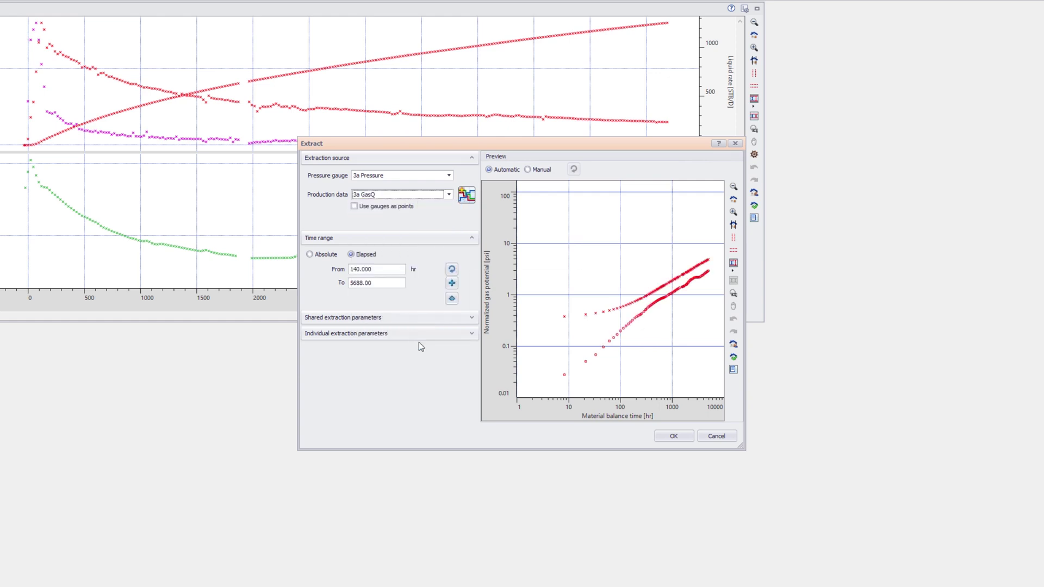
Extract the data, then enable linear flow pseudo-time in PVT and Diffusion analytical modeling.
{"action": "left_click", "coordinate": [657, 434]}
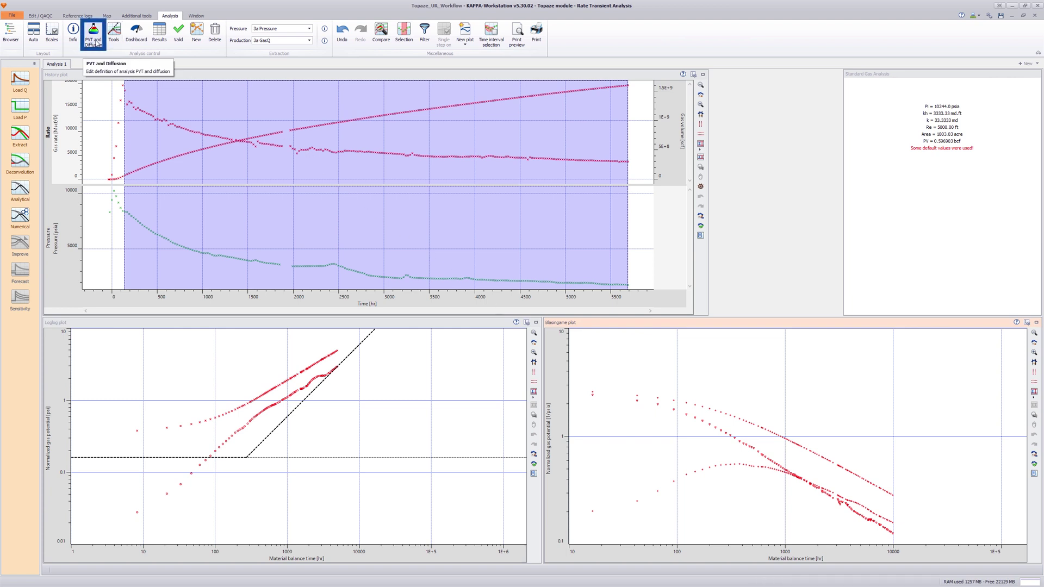
{"action": "left_click", "coordinate": [95, 43]}
{"action": "left_click", "coordinate": [424, 155]}
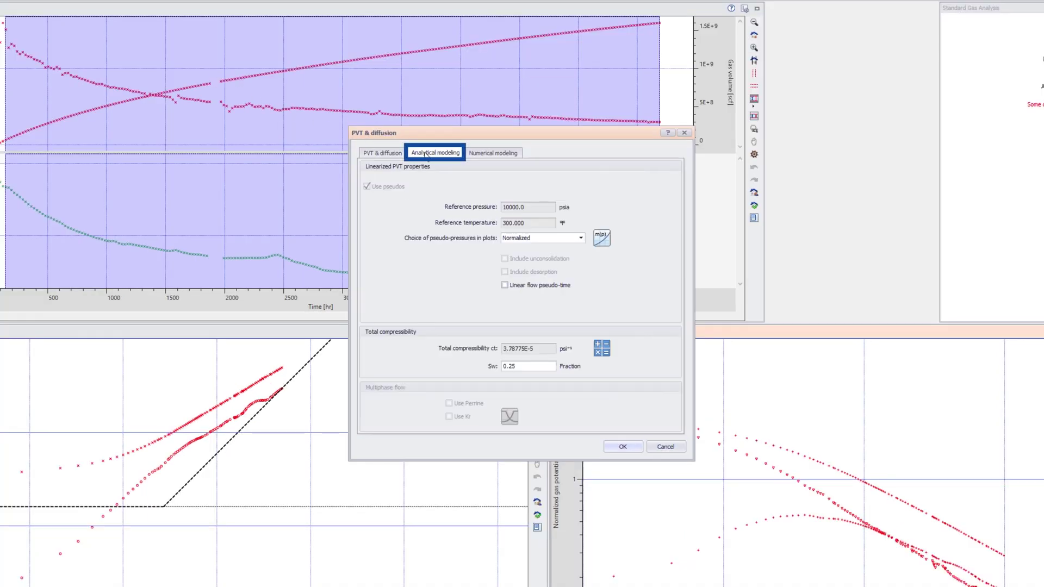
{"action": "left_click", "coordinate": [505, 286]}
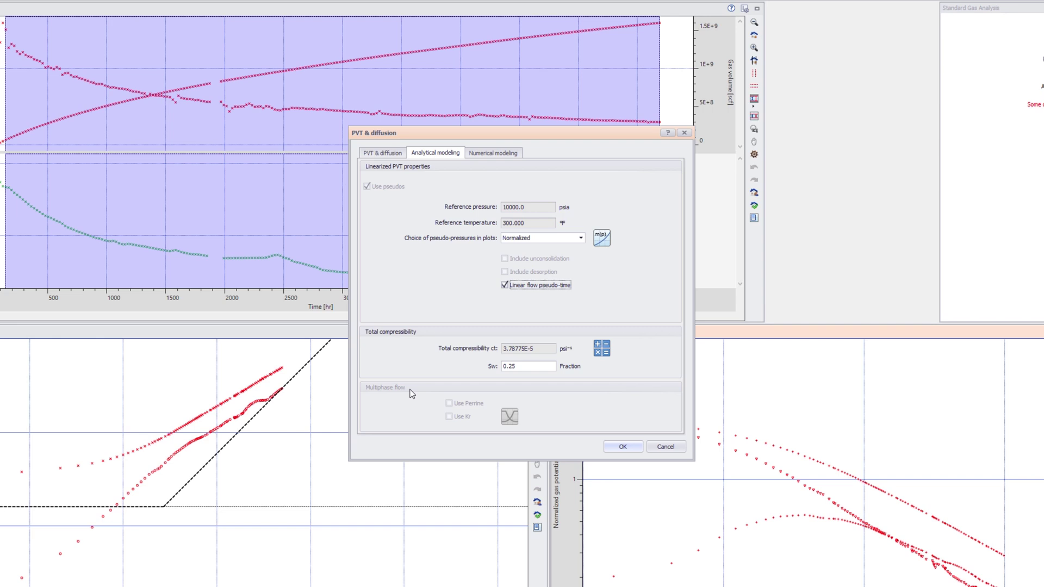
{"action": "left_click", "coordinate": [622, 447]}
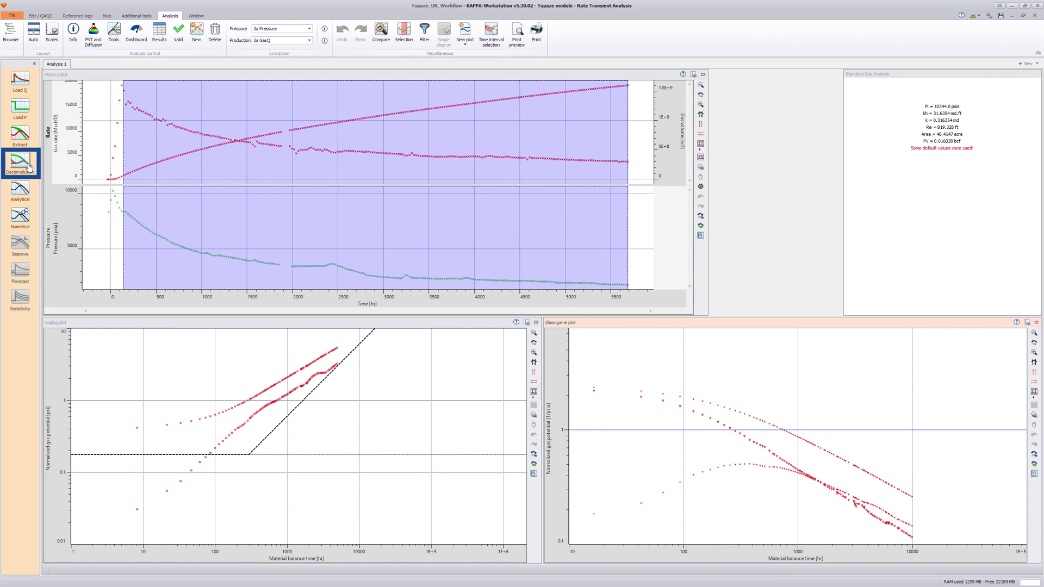
Set up a rate-based deconvolution with wellbore storage and steady state excluded.
{"action": "left_click", "coordinate": [20, 163]}
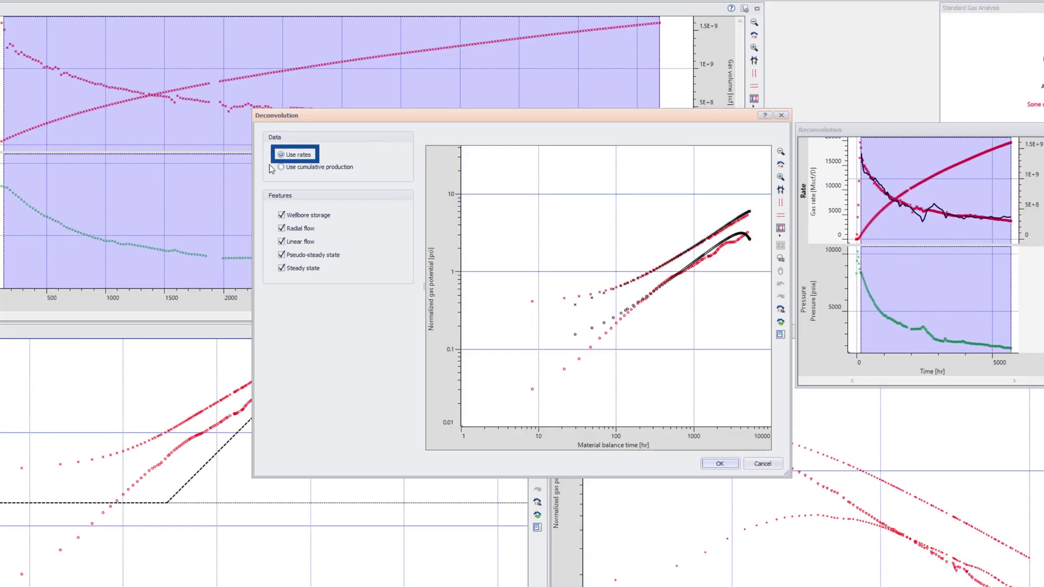
{"action": "left_click", "coordinate": [307, 214]}
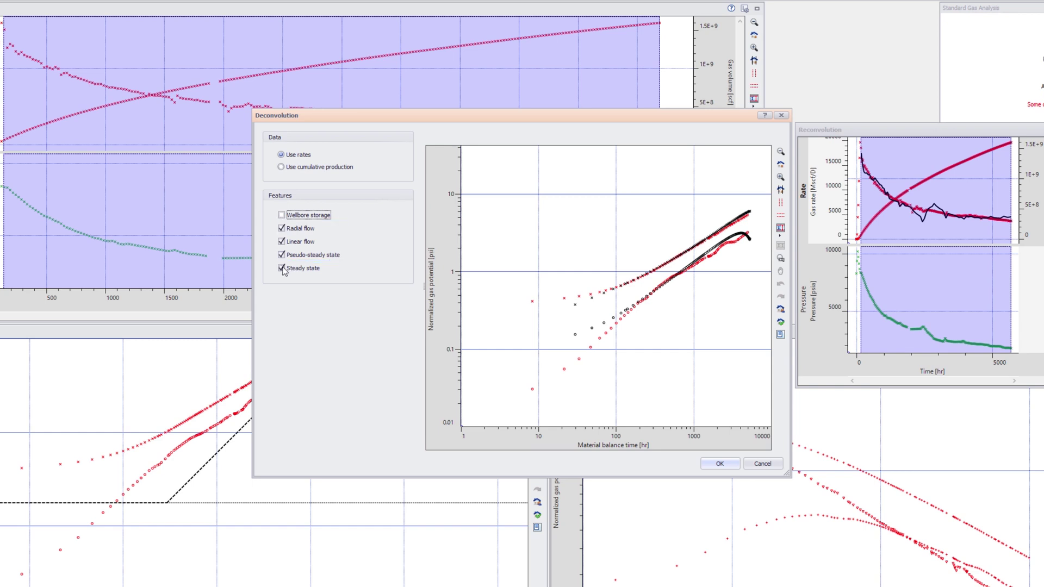
{"action": "left_click", "coordinate": [301, 267]}
Apply the deconvolution and enlarge the log-log plot to fill the window.
{"action": "left_click", "coordinate": [717, 464]}
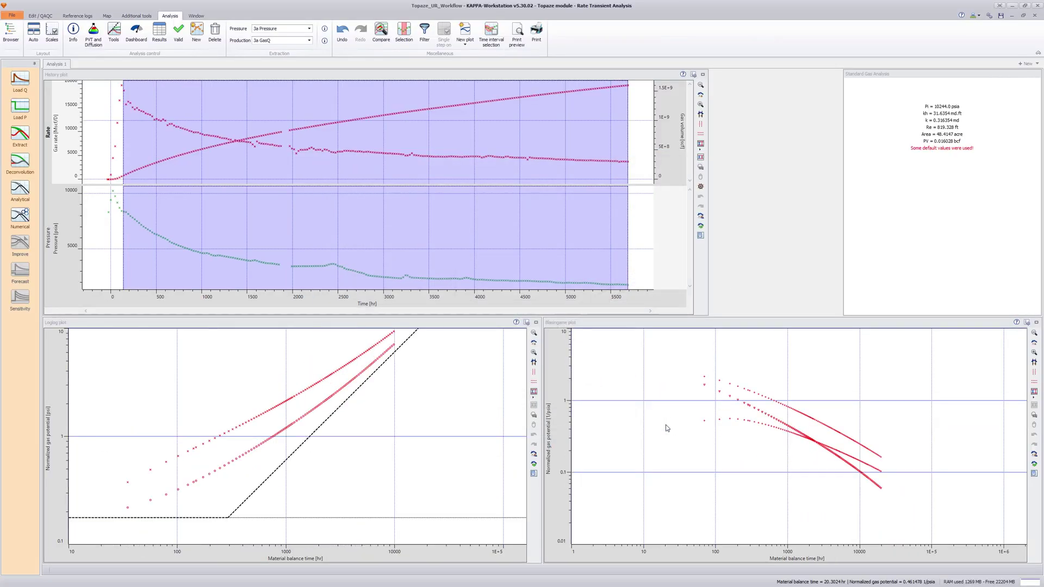
{"action": "left_click", "coordinate": [491, 324]}
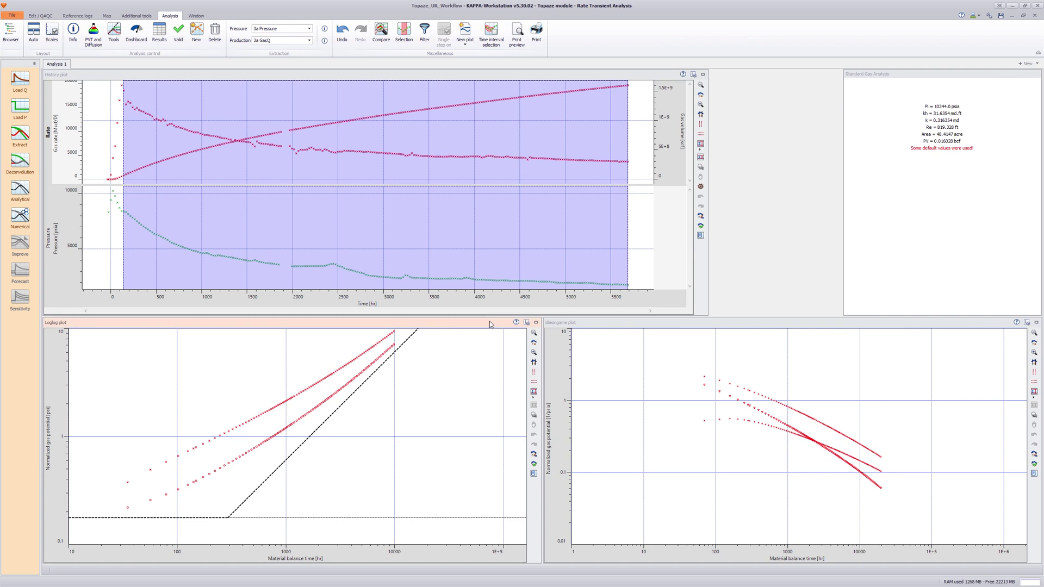
{"action": "double_click", "coordinate": [490, 324]}
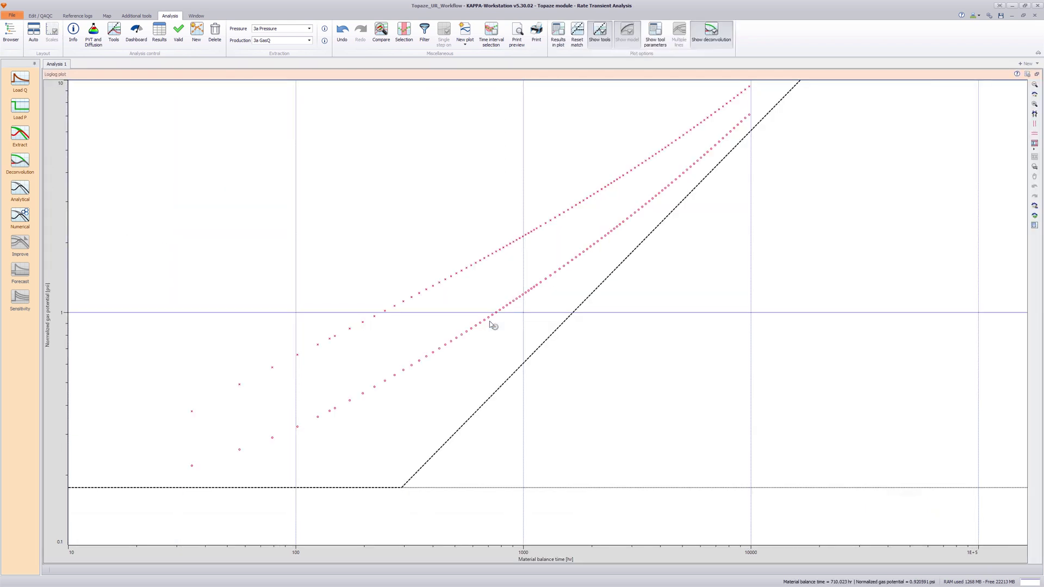
Set the analysis tool to a fractured horizontal well with an infinite boundary.
{"action": "left_click", "coordinate": [113, 37]}
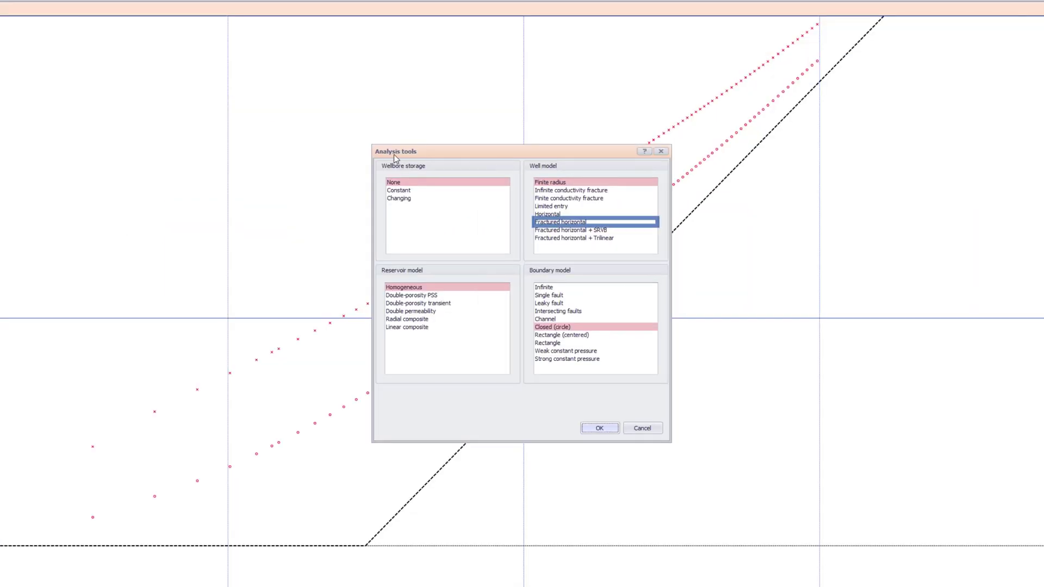
{"action": "left_click", "coordinate": [554, 222]}
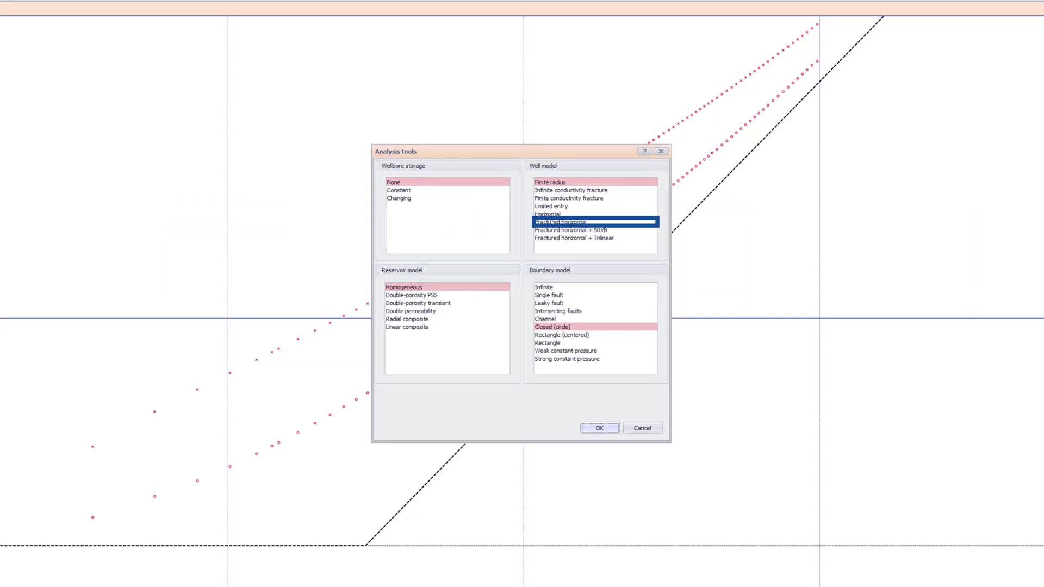
{"action": "left_click", "coordinate": [545, 287]}
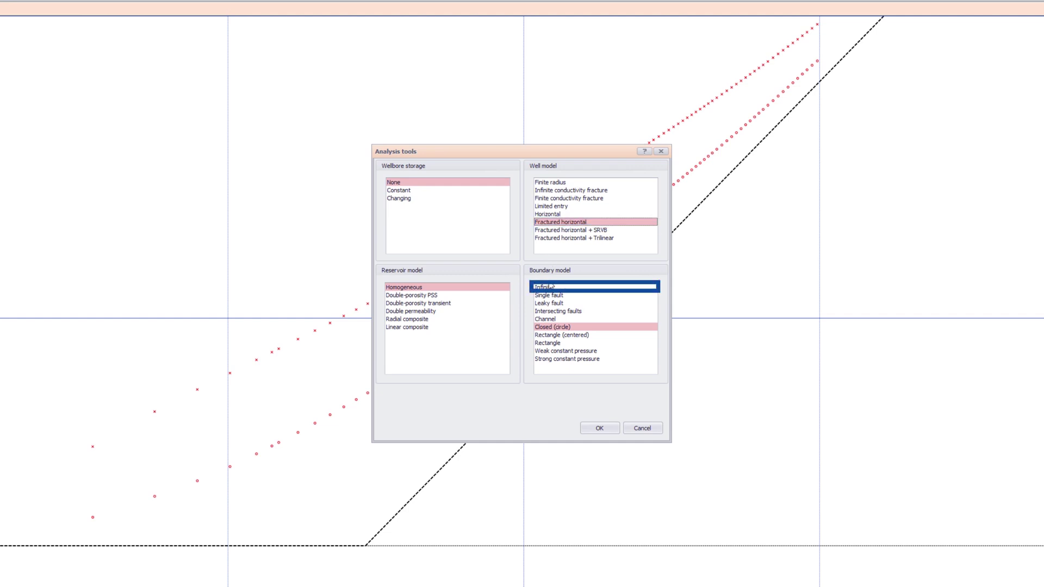
{"action": "left_click", "coordinate": [600, 427]}
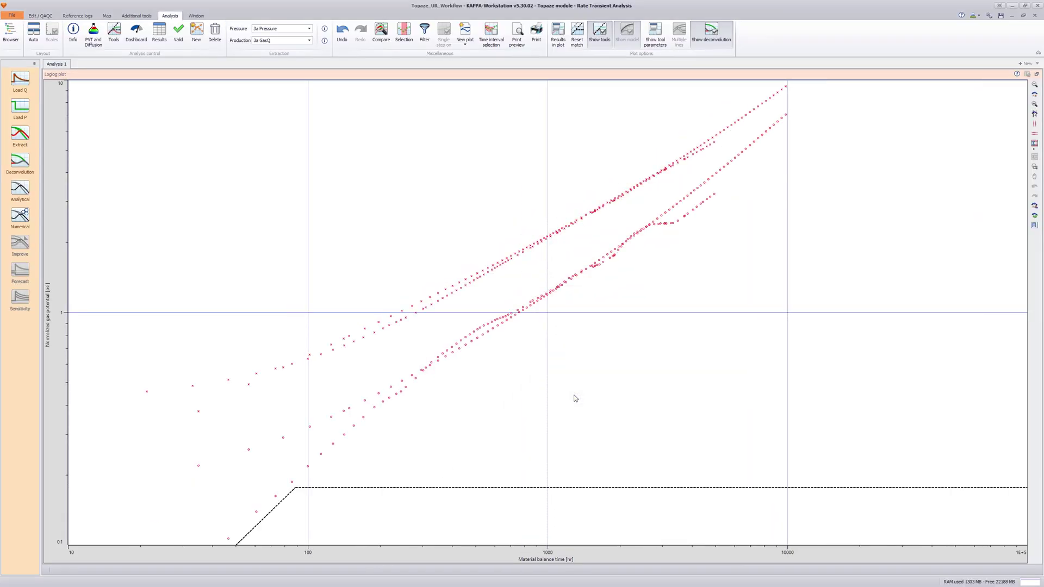
Reset the match, zoom out, and set permeability k to 5E-4 md.
{"action": "left_click", "coordinate": [578, 39]}
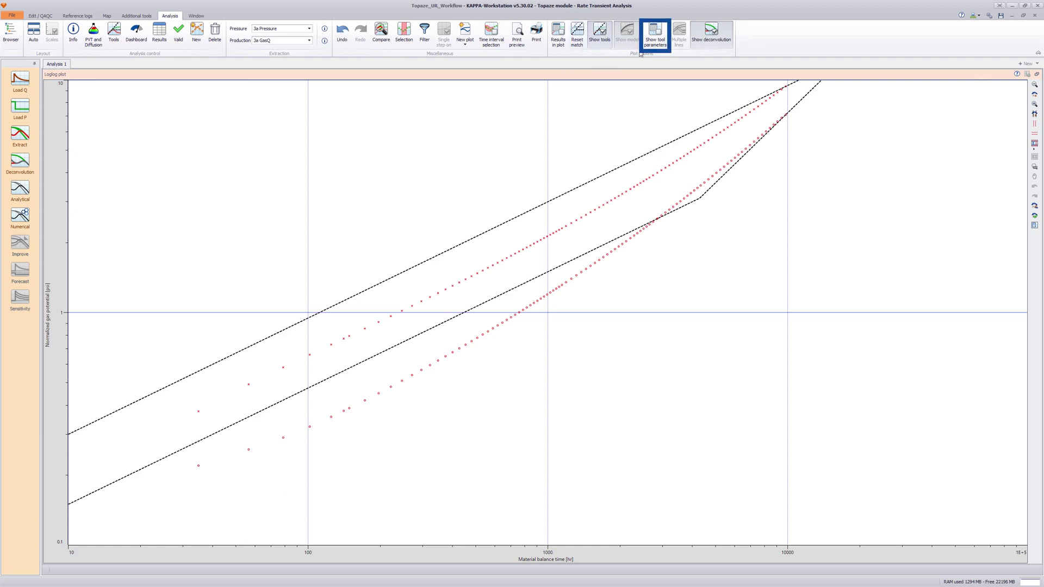
{"action": "left_click", "coordinate": [655, 40]}
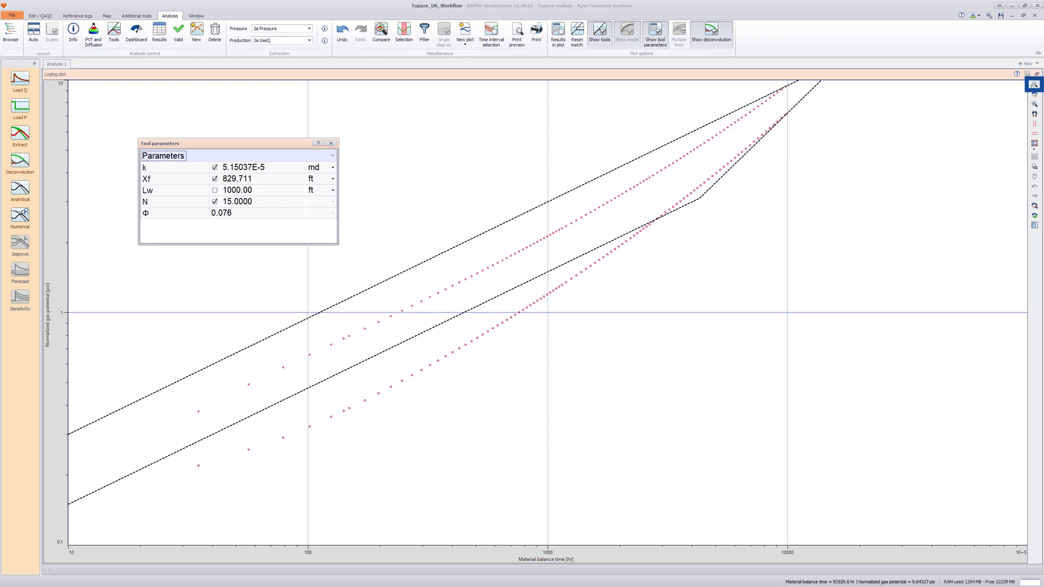
{"action": "left_click", "coordinate": [1034, 85]}
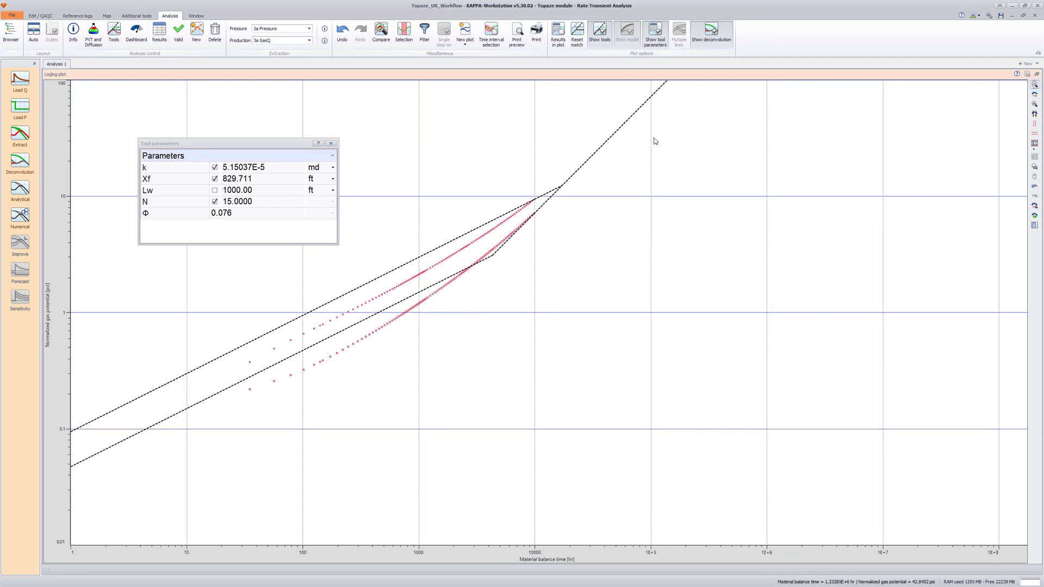
{"action": "left_click", "coordinate": [258, 167]}
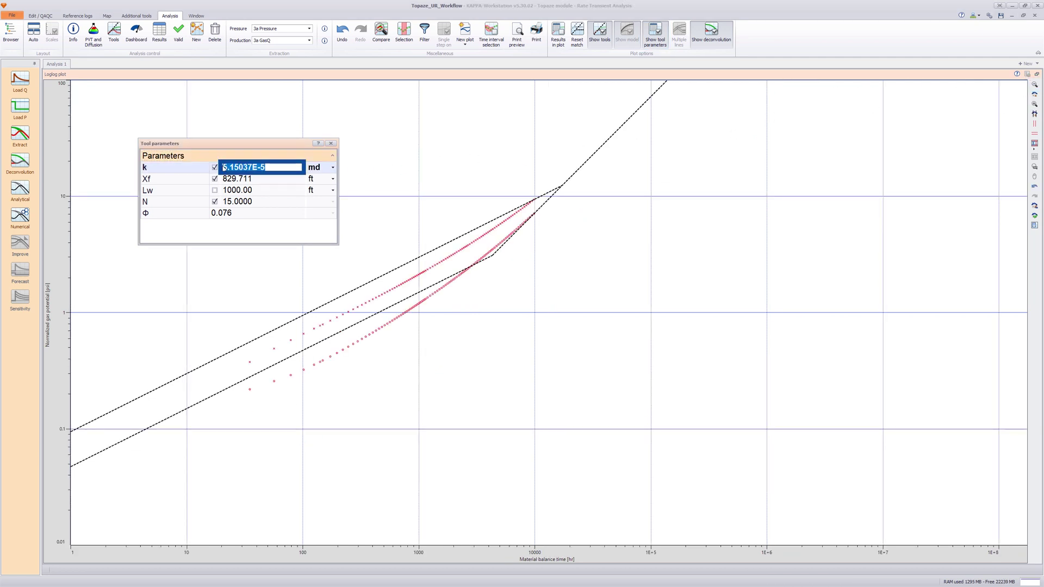
{"action": "type", "text": "5E-4"}
{"action": "left_click", "coordinate": [214, 167]}
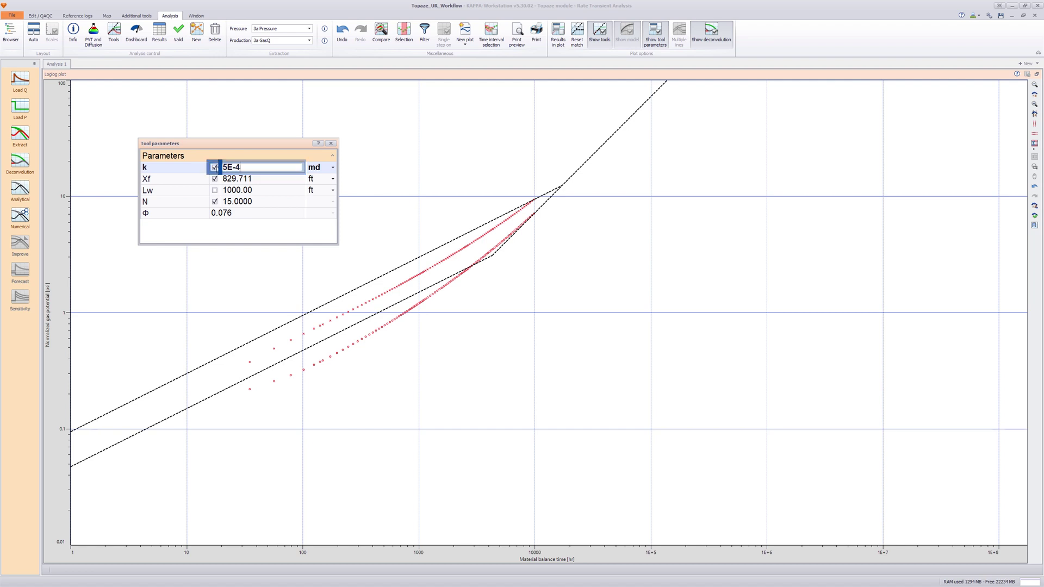
{"action": "left_click", "coordinate": [215, 190]}
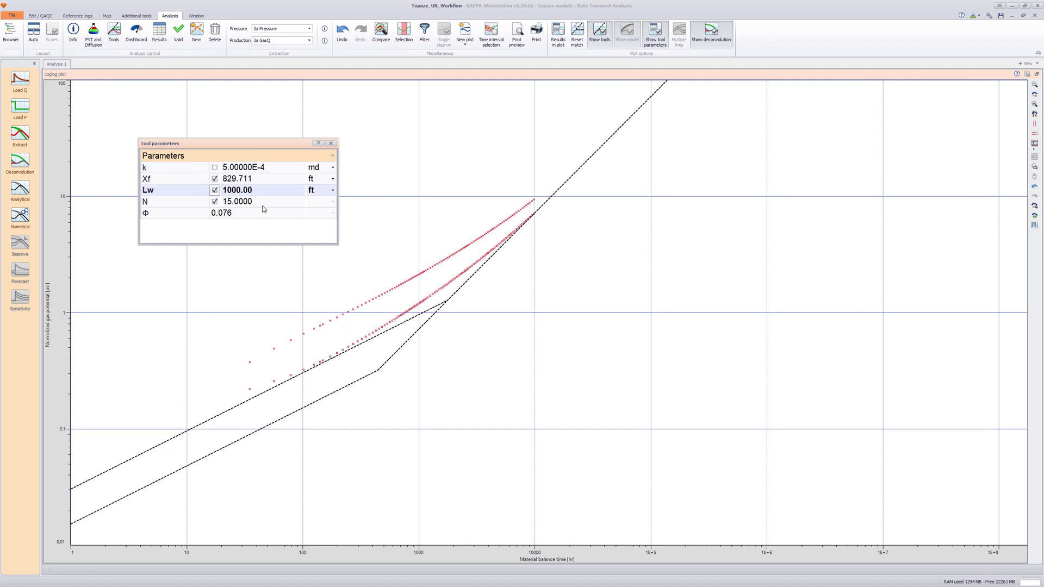
Drag the dashed linear-flow lines onto the data, giving Xf 555.507 ft and N 10.4878.
{"action": "left_click", "coordinate": [475, 279]}
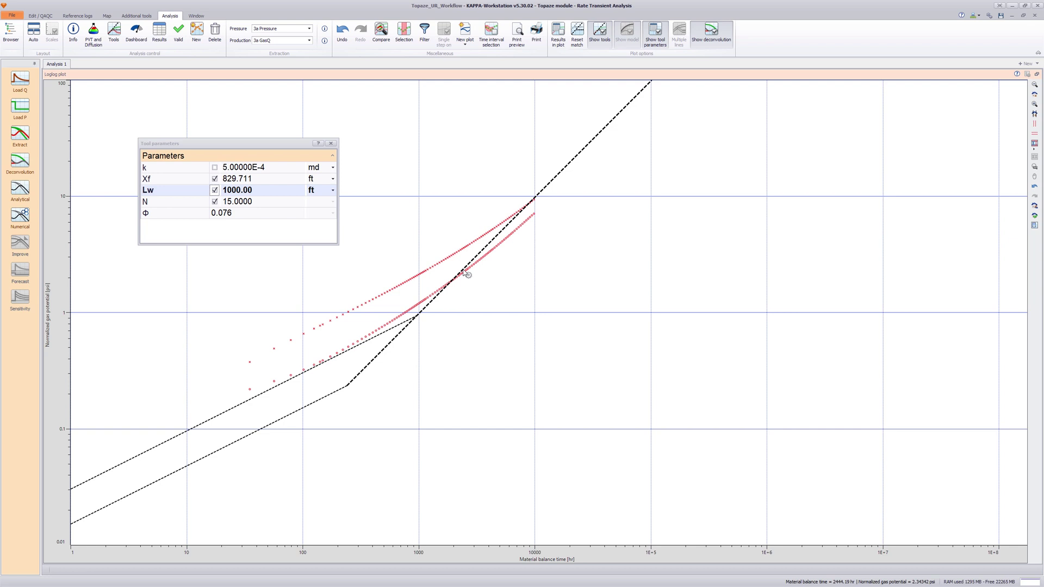
{"action": "left_click_drag", "start_coordinate": [475, 280], "coordinate": [463, 276]}
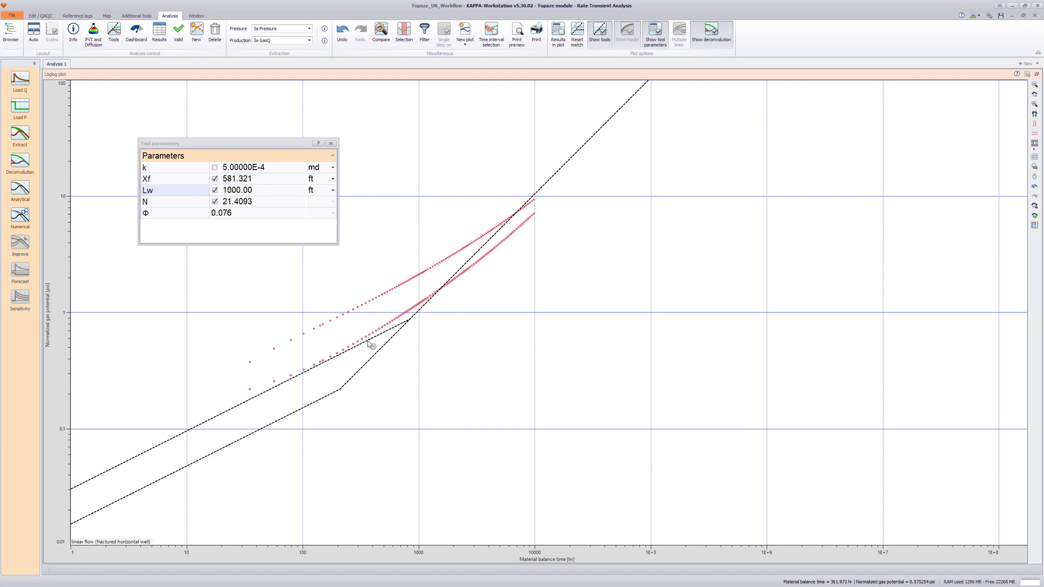
{"action": "mouse_move", "coordinate": [379, 339]}
{"action": "left_mouse_down"}
{"action": "mouse_move", "coordinate": [401, 291]}
{"action": "mouse_move", "coordinate": [389, 268]}
{"action": "left_mouse_up"}
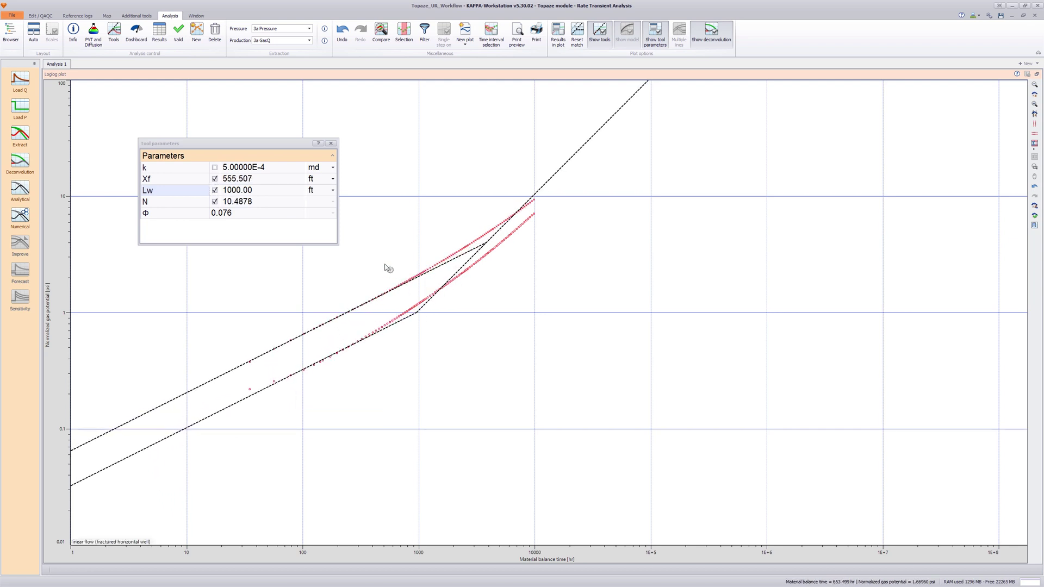
Restore the tiled plots and generate the analytical model with a 20000 Mscf/D max surface rate.
{"action": "left_click", "coordinate": [331, 142]}
{"action": "double_click", "coordinate": [354, 76]}
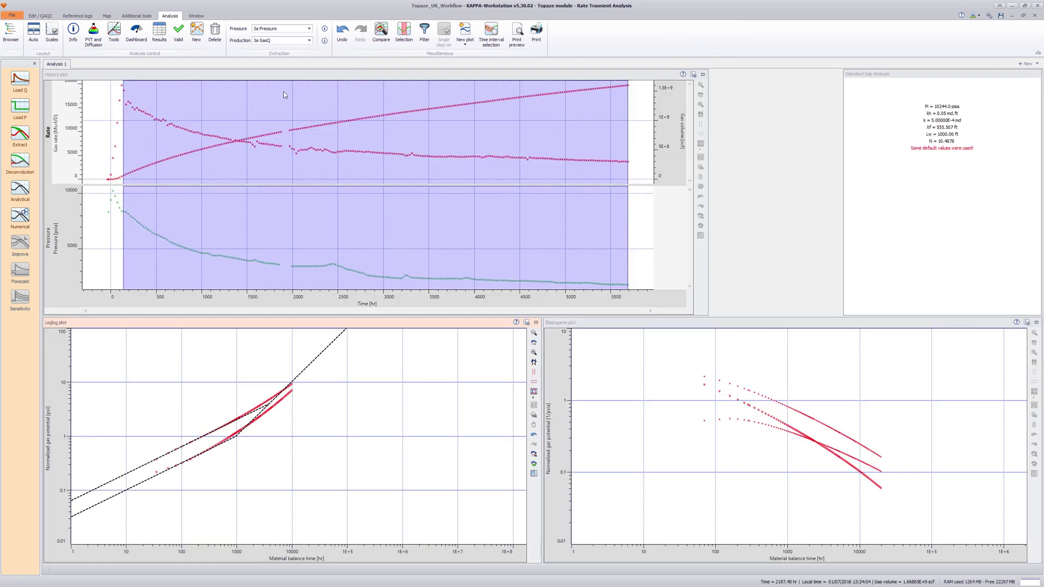
{"action": "left_click", "coordinate": [21, 190]}
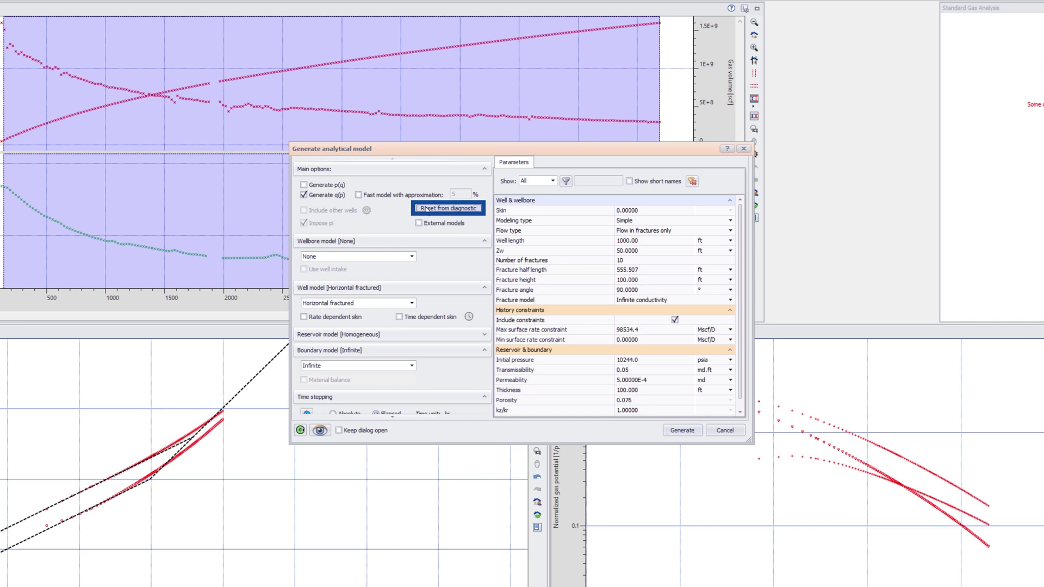
{"action": "left_click", "coordinate": [641, 329]}
{"action": "left_click", "coordinate": [640, 329]}
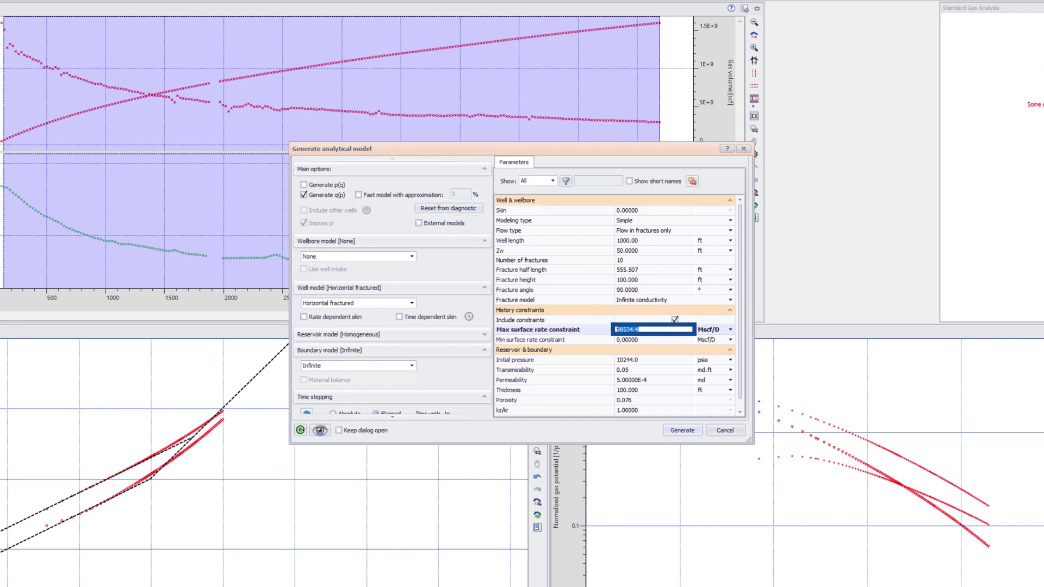
{"action": "type", "text": "20000"}
{"action": "left_click", "coordinate": [683, 430]}
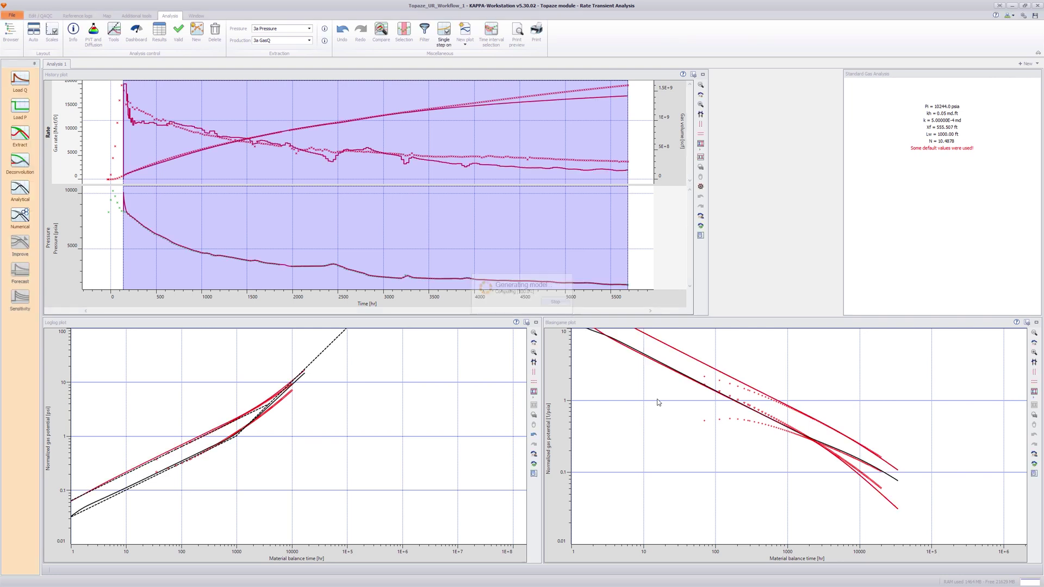
Run the regression with skin and N excluded, targeting cumulative gas.
{"action": "left_click", "coordinate": [19, 245]}
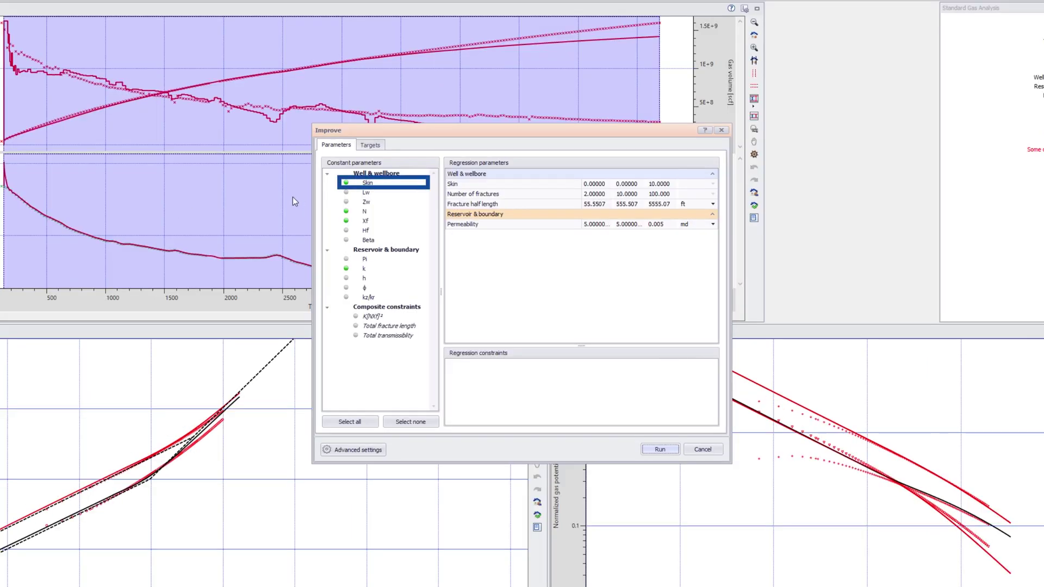
{"action": "left_click", "coordinate": [347, 183]}
{"action": "left_click", "coordinate": [345, 212]}
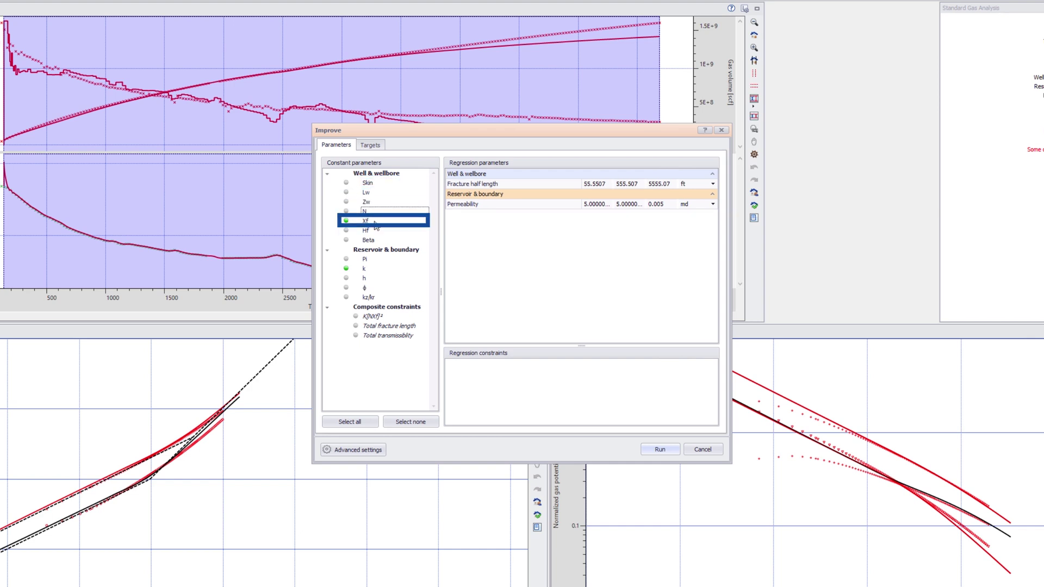
{"action": "left_click", "coordinate": [369, 145]}
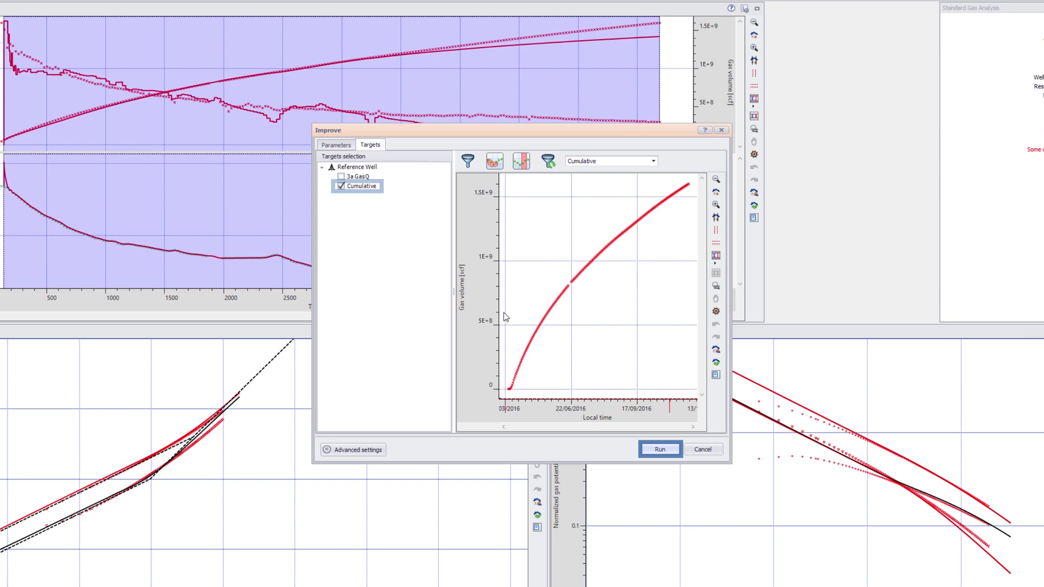
{"action": "left_click", "coordinate": [660, 449]}
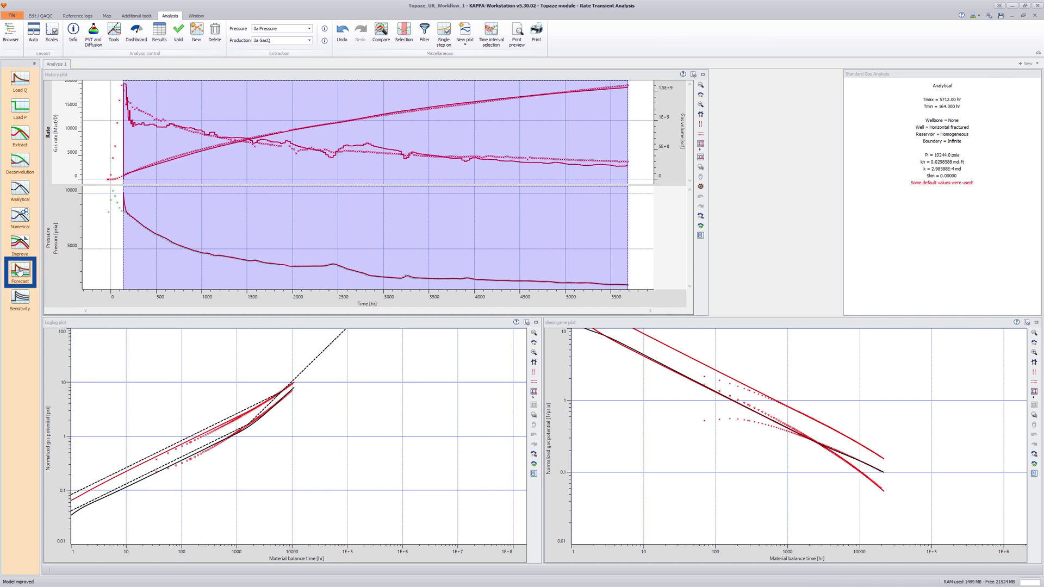
Set a declining pressure ramp forecast: 25000 Mscf/D max rate, 1800 to 1000 psia.
{"action": "left_click", "coordinate": [19, 271]}
{"action": "left_click", "coordinate": [451, 201]}
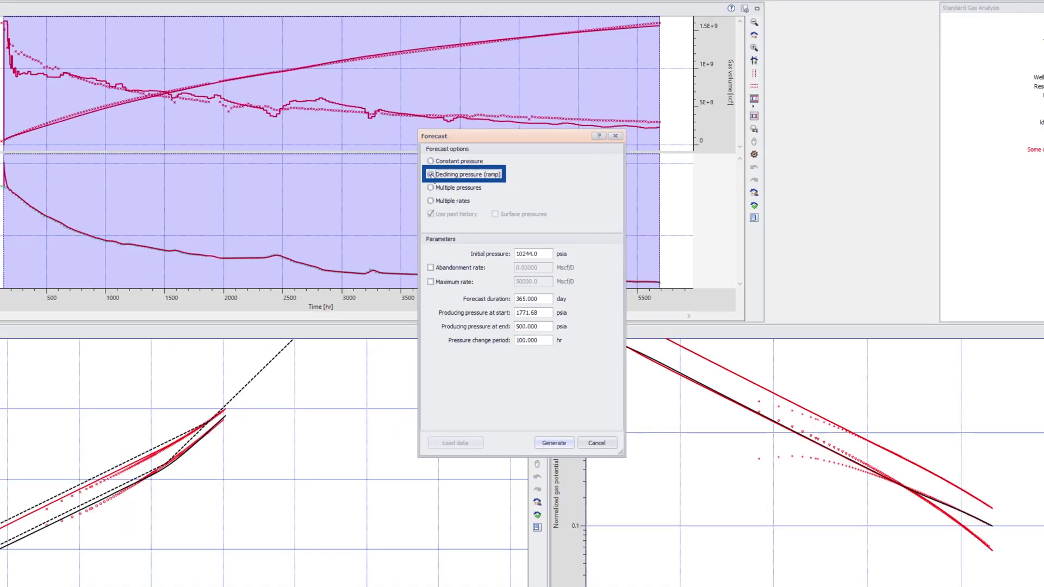
{"action": "left_click", "coordinate": [431, 282]}
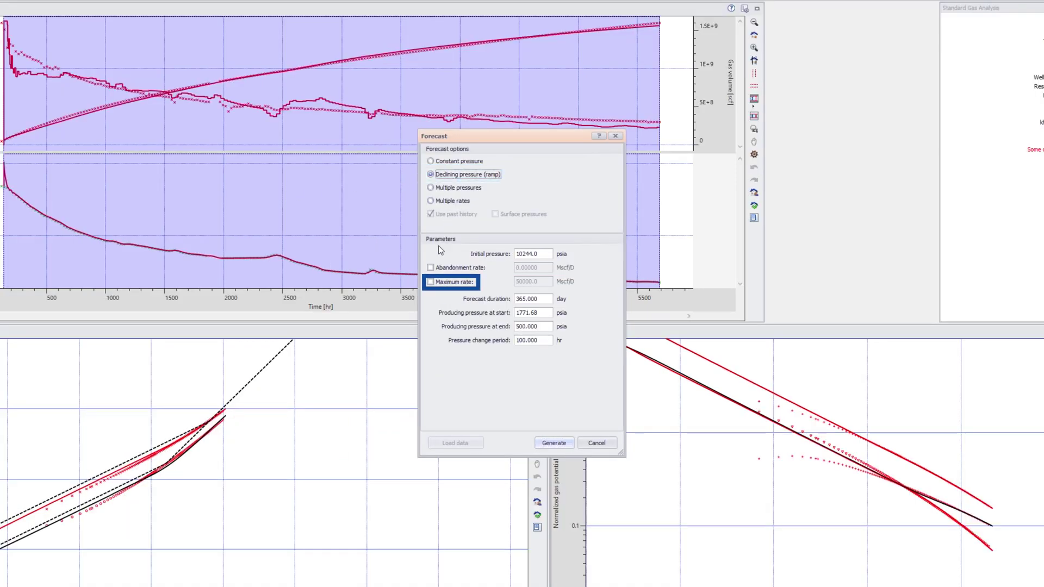
{"action": "key", "text": "Tab"}
{"action": "type", "text": "25"}
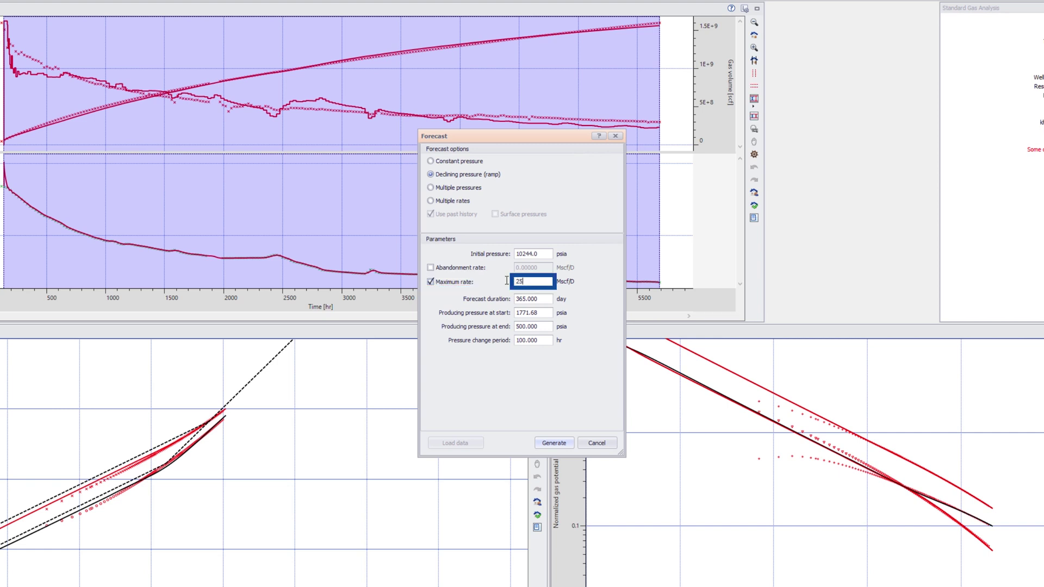
{"action": "key", "text": "Tab"}
{"action": "key", "text": "Tab"}
{"action": "type", "text": "180"}
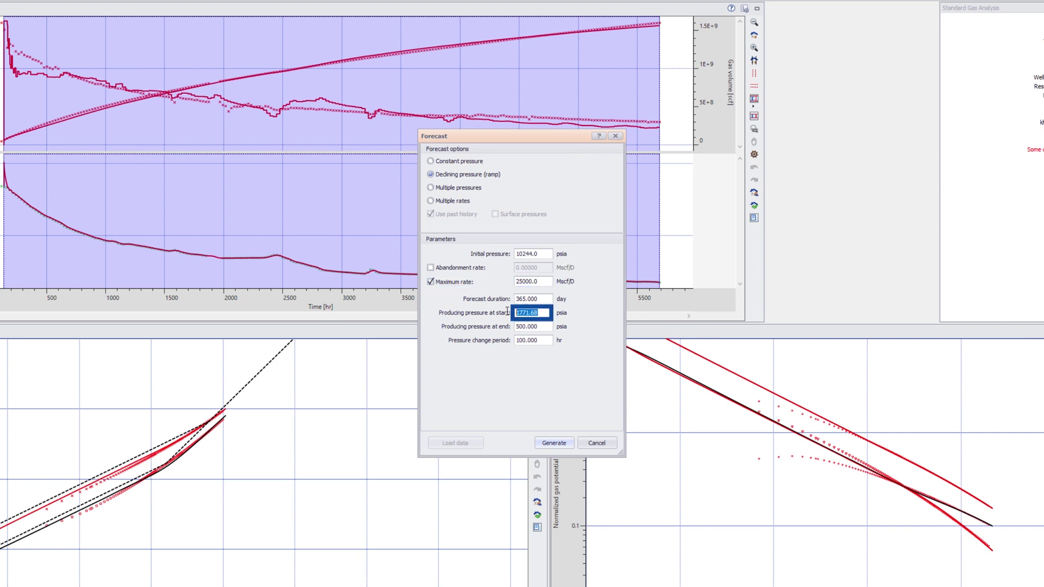
{"action": "key", "text": "Tab"}
{"action": "type", "text": "1000"}
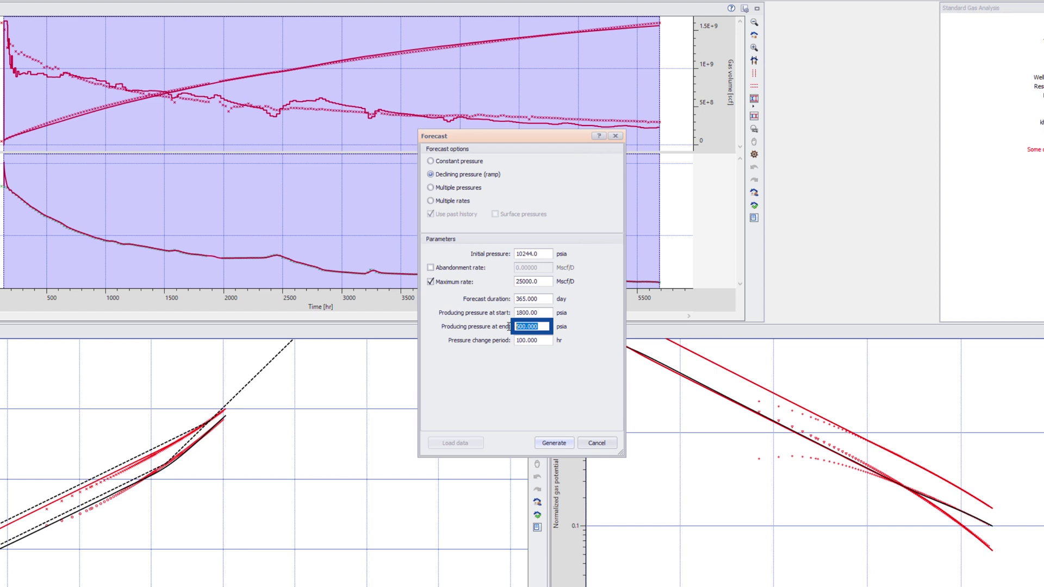
Set the pressure change period to 1 month and generate the forecast.
{"action": "left_click", "coordinate": [557, 343]}
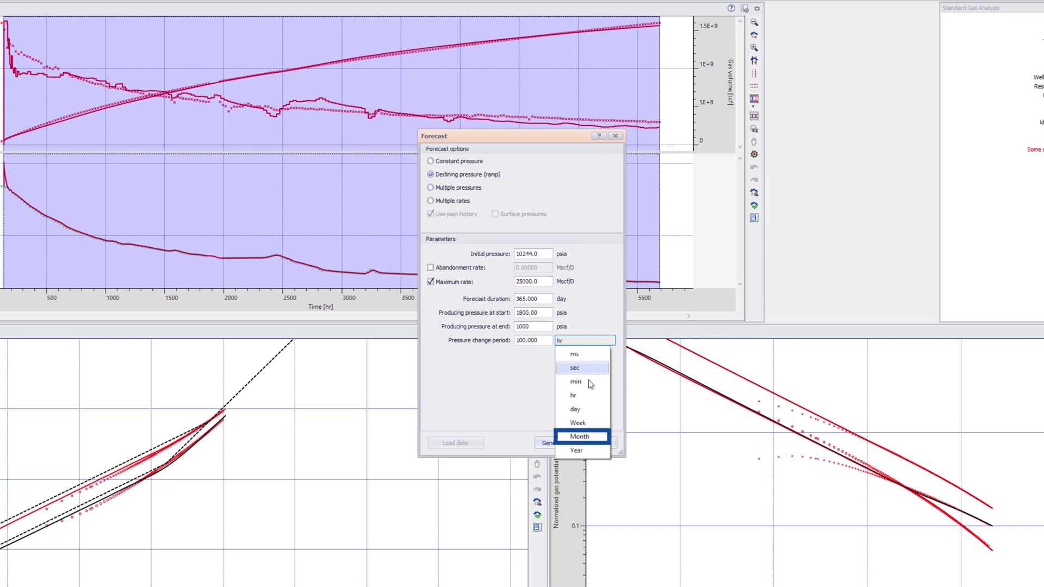
{"action": "left_click", "coordinate": [575, 435]}
{"action": "left_click", "coordinate": [546, 339]}
{"action": "type", "text": "1"}
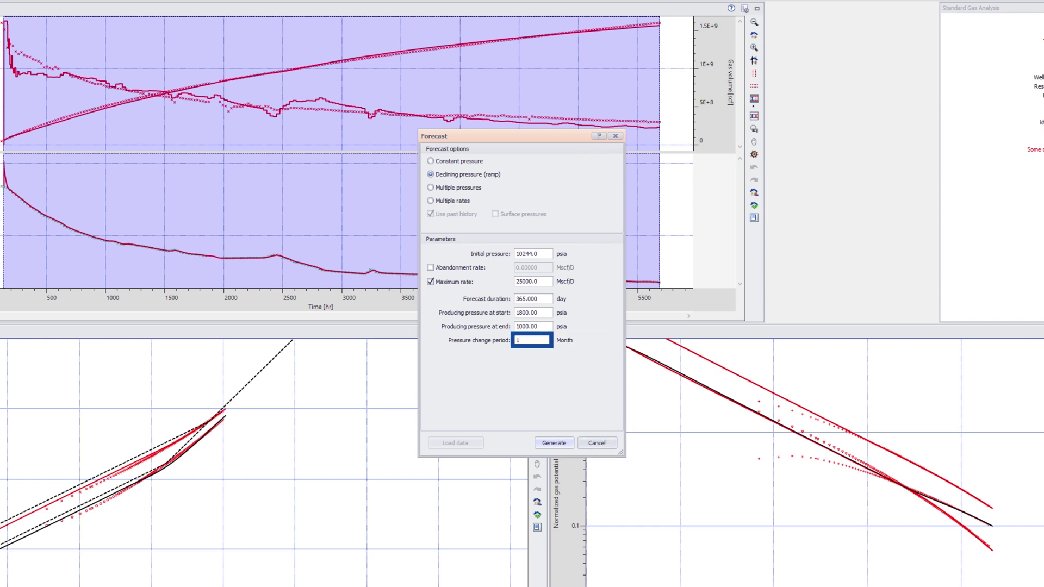
{"action": "key", "text": "Tab"}
{"action": "left_click", "coordinate": [562, 444]}
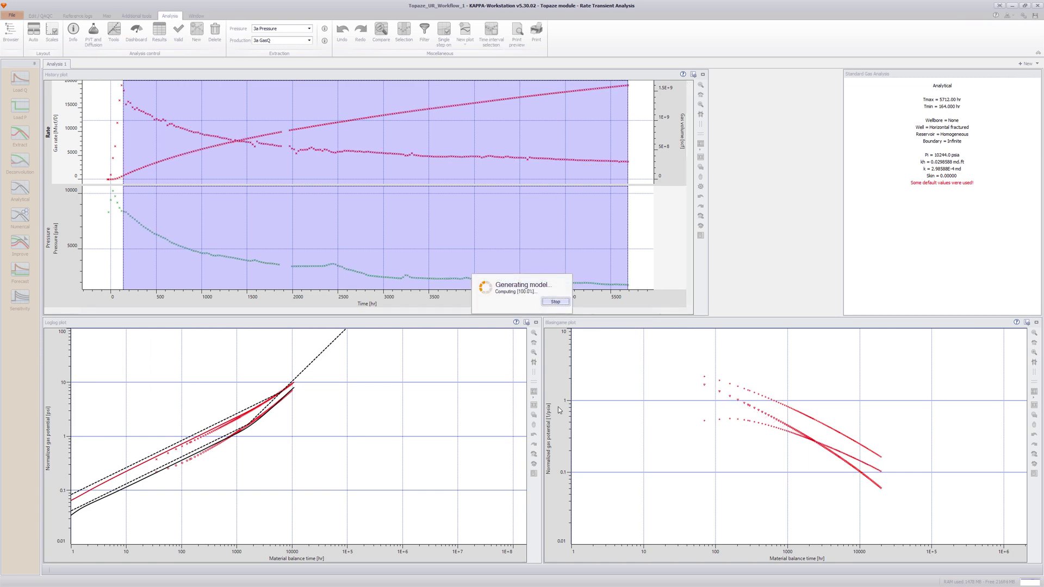
Vary k from 1E-4 to 1E-3 md across five cases and generate the sensitivity.
{"action": "left_click", "coordinate": [22, 299]}
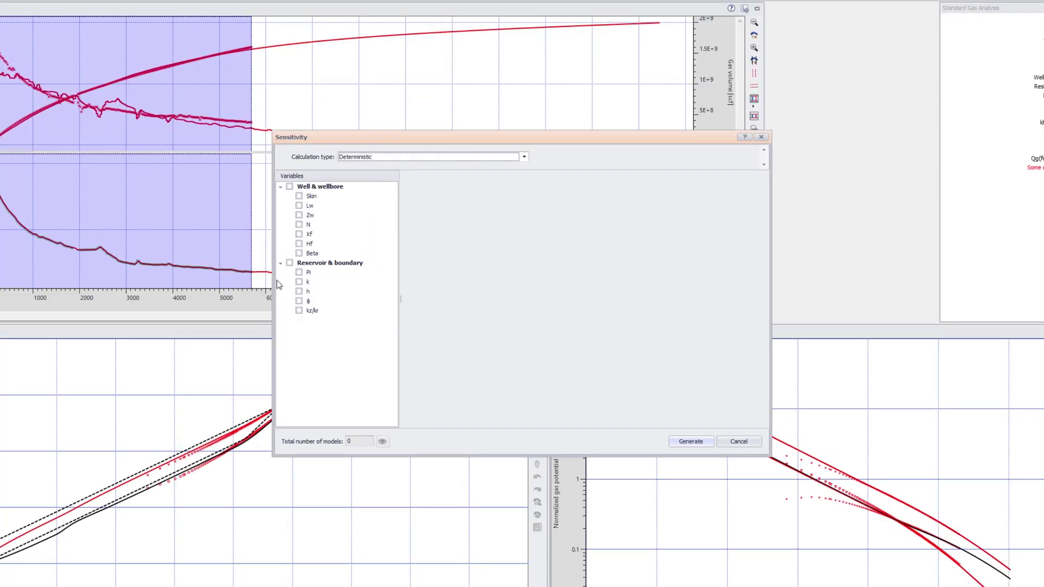
{"action": "left_click", "coordinate": [299, 282]}
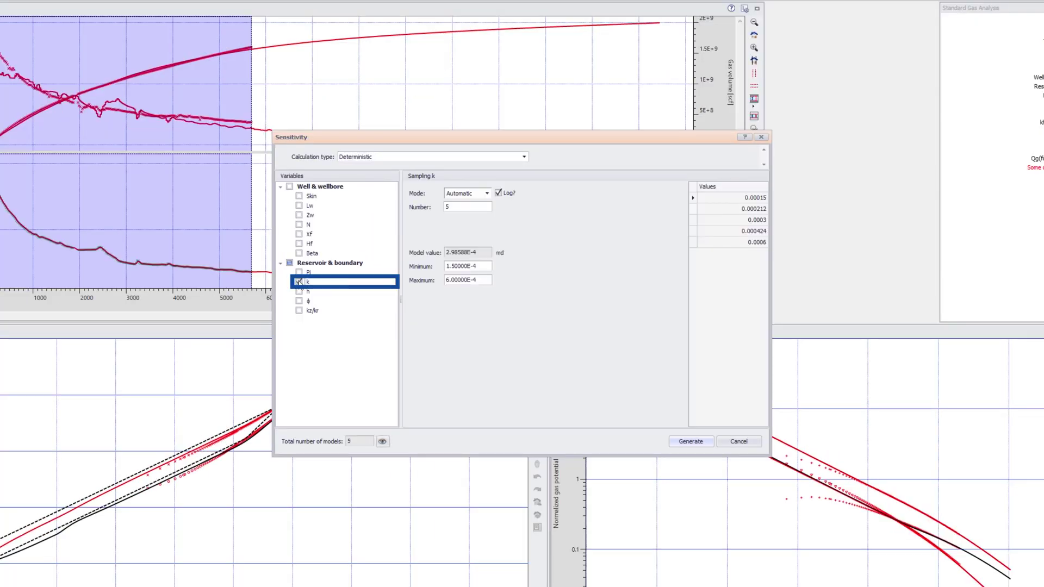
{"action": "left_click", "coordinate": [453, 266]}
{"action": "key", "text": "BackSpace"}
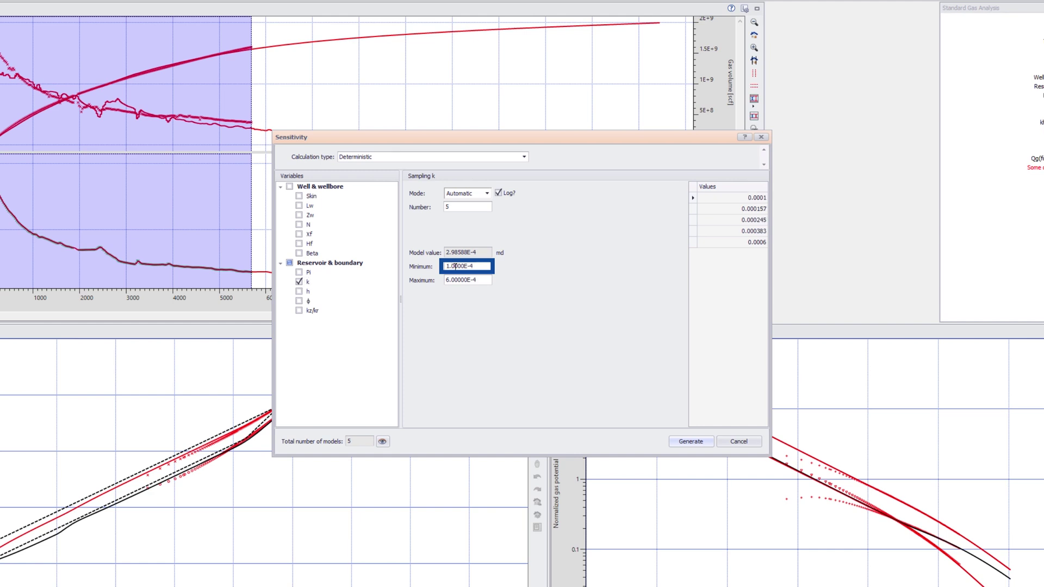
{"action": "key", "text": "Tab"}
{"action": "type", "text": "1"}
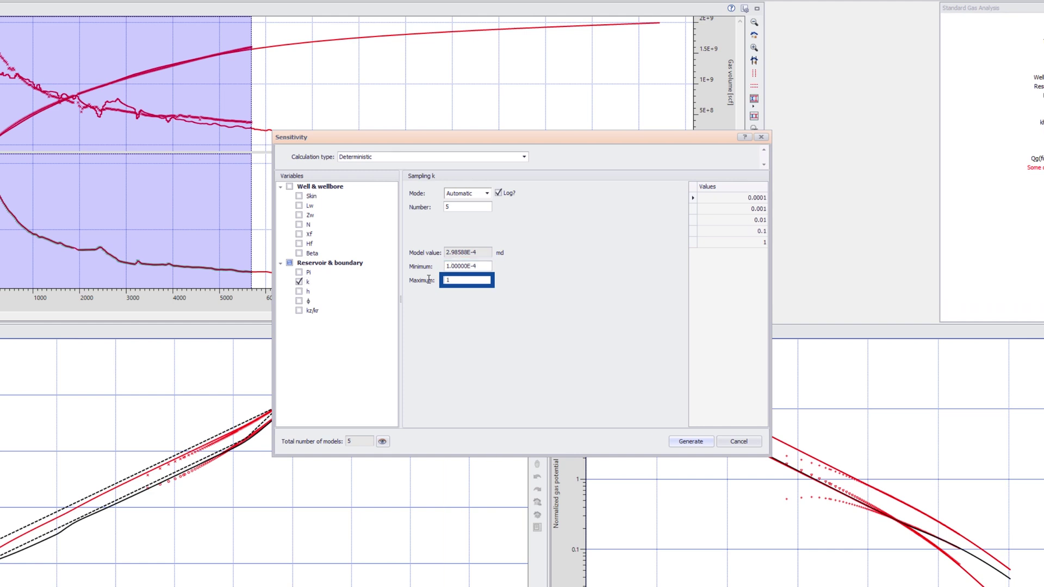
{"action": "type", "text": "E-3"}
{"action": "left_click", "coordinate": [678, 441]}
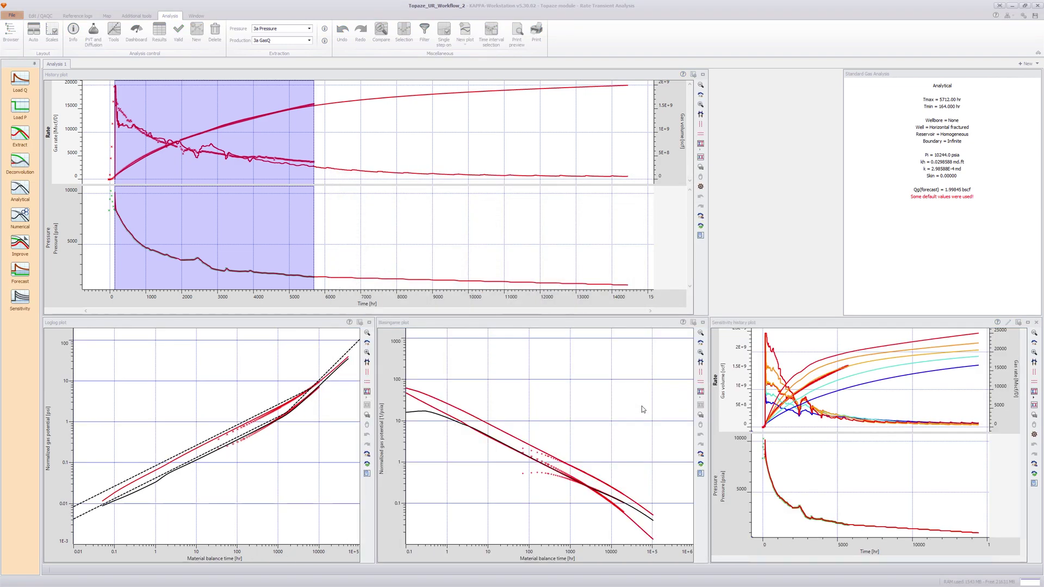
Maximize the sensitivity history plot, toggle its curve legends on and off, then restore it.
{"action": "double_click", "coordinate": [775, 326]}
{"action": "right_click", "coordinate": [504, 255]}
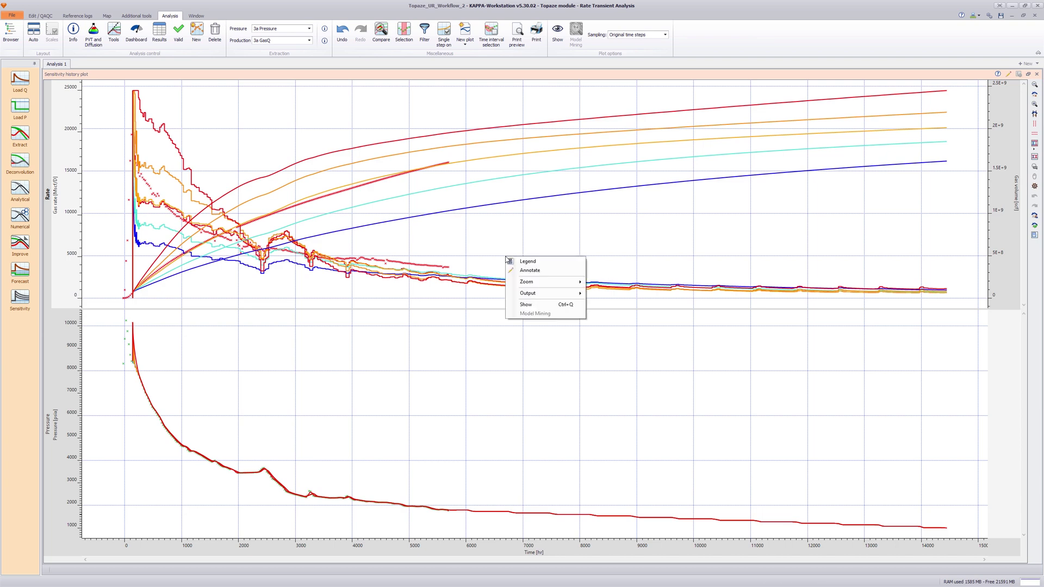
{"action": "left_click", "coordinate": [532, 264]}
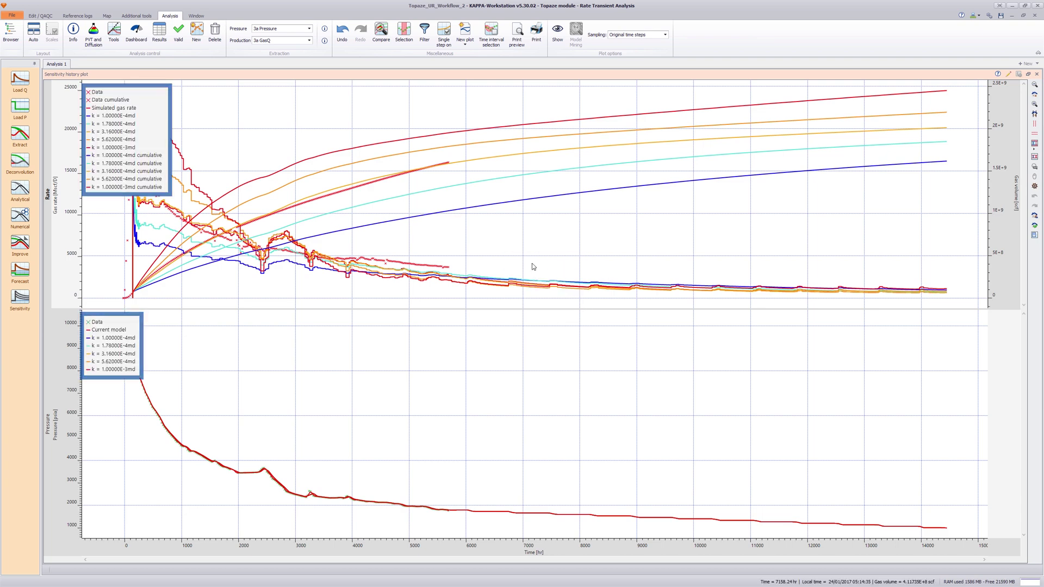
{"action": "right_click", "coordinate": [531, 264]}
{"action": "left_click", "coordinate": [542, 271]}
{"action": "double_click", "coordinate": [394, 74]}
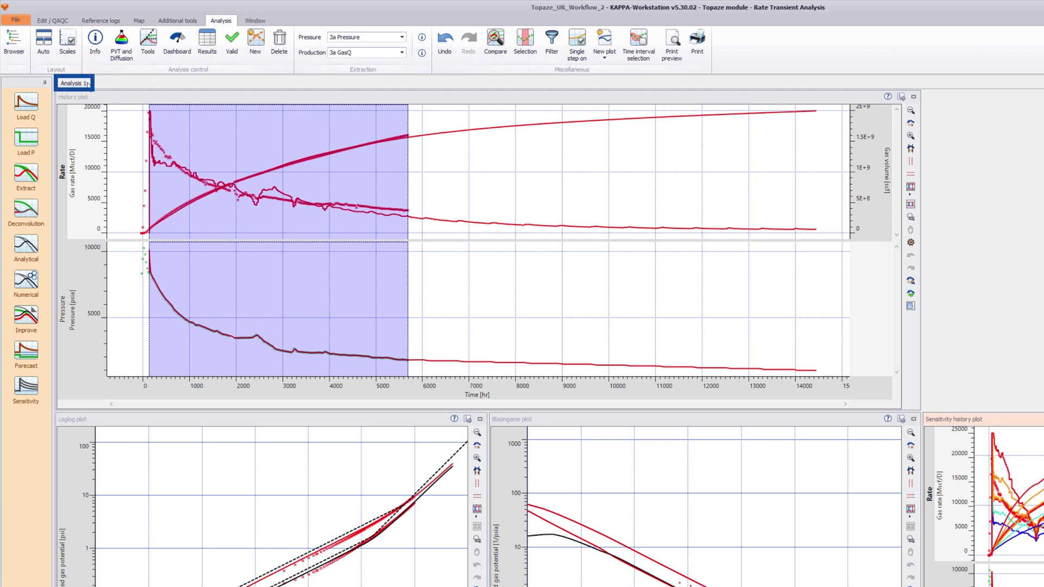
Rename the Analysis 1 tab to 'Analytical', then add a 'Numerical' analysis copied from it.
{"action": "double_click", "coordinate": [87, 83]}
{"action": "key", "text": "BackSpace"}
{"action": "type", "text": "tical"}
{"action": "key", "text": "Return"}
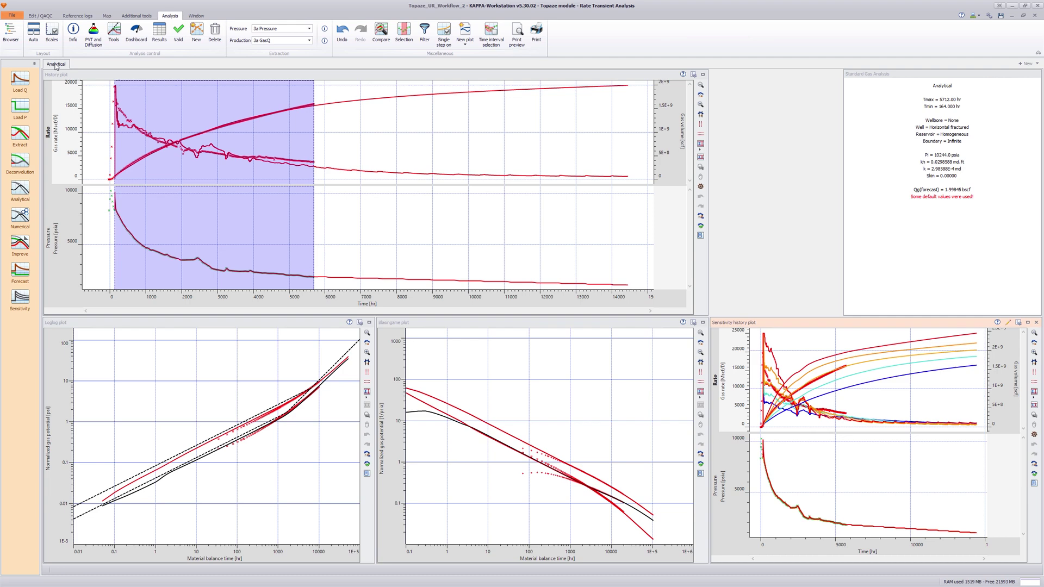
{"action": "left_click", "coordinate": [196, 32]}
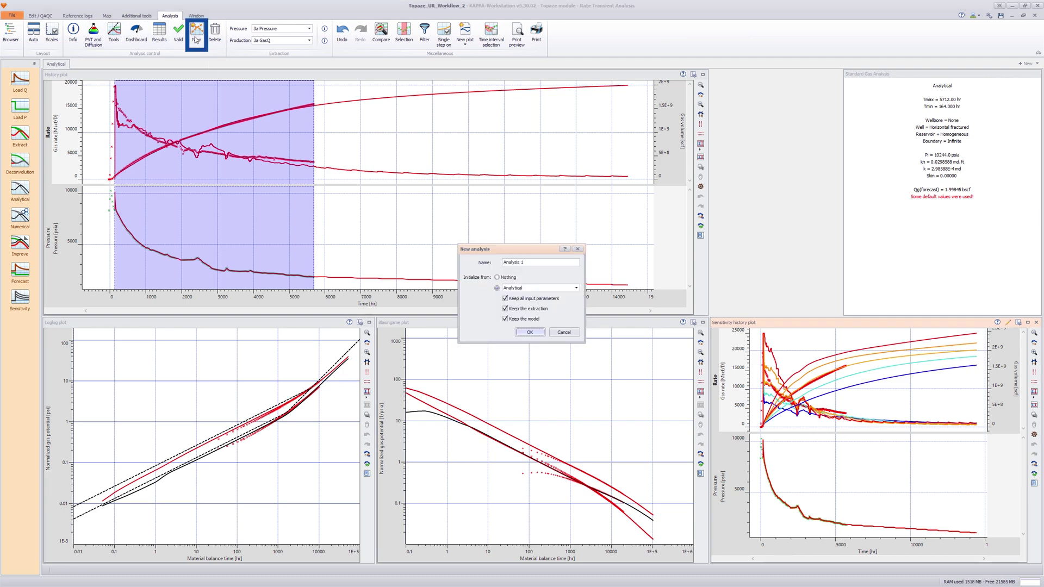
{"action": "type", "text": "SN"}
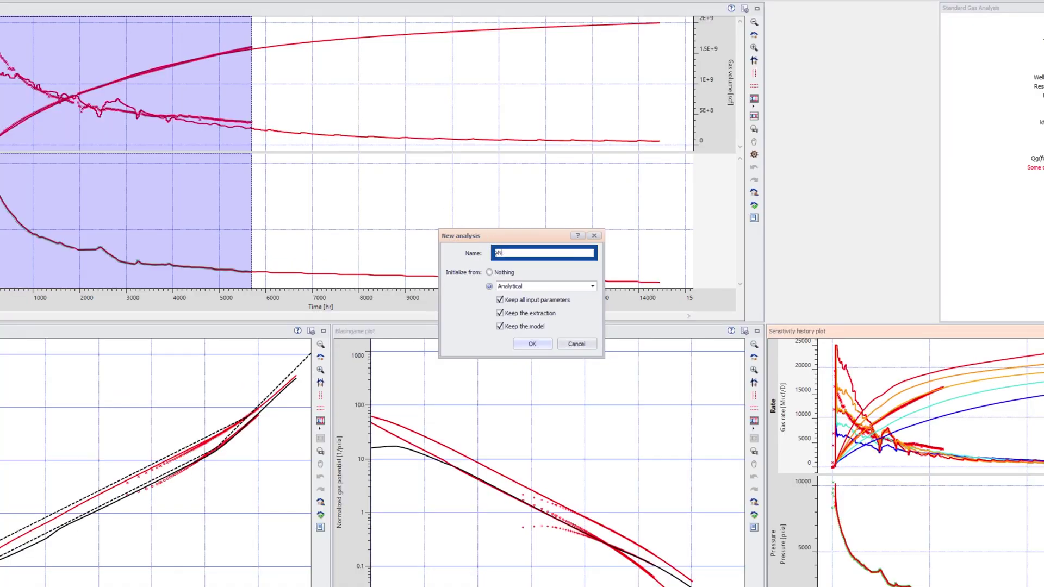
{"action": "left_click", "coordinate": [532, 343]}
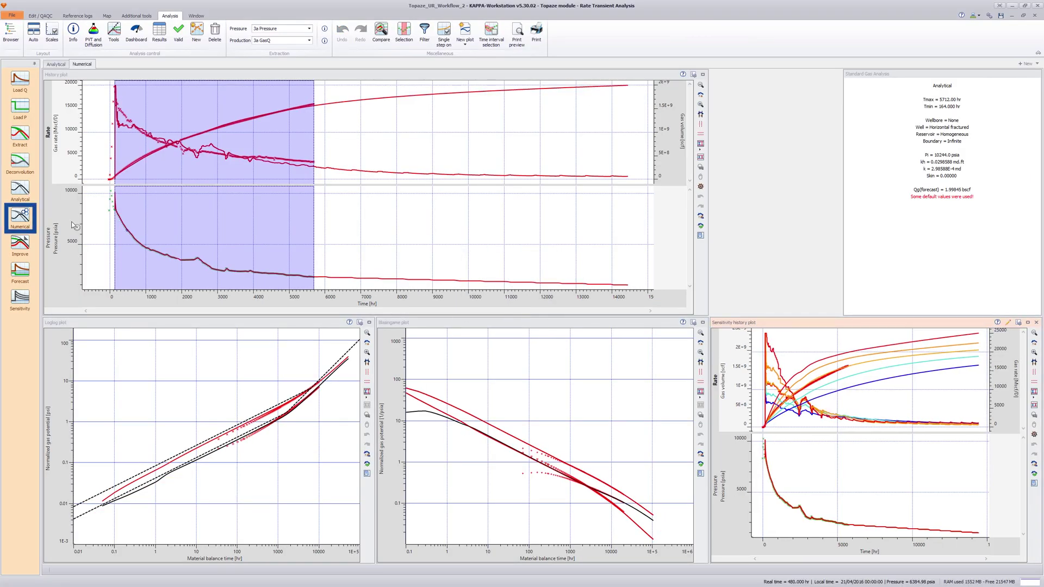
Generate a numerical model reset from the analytical parameters, showing the well's 3D pressure field.
{"action": "left_click", "coordinate": [20, 219]}
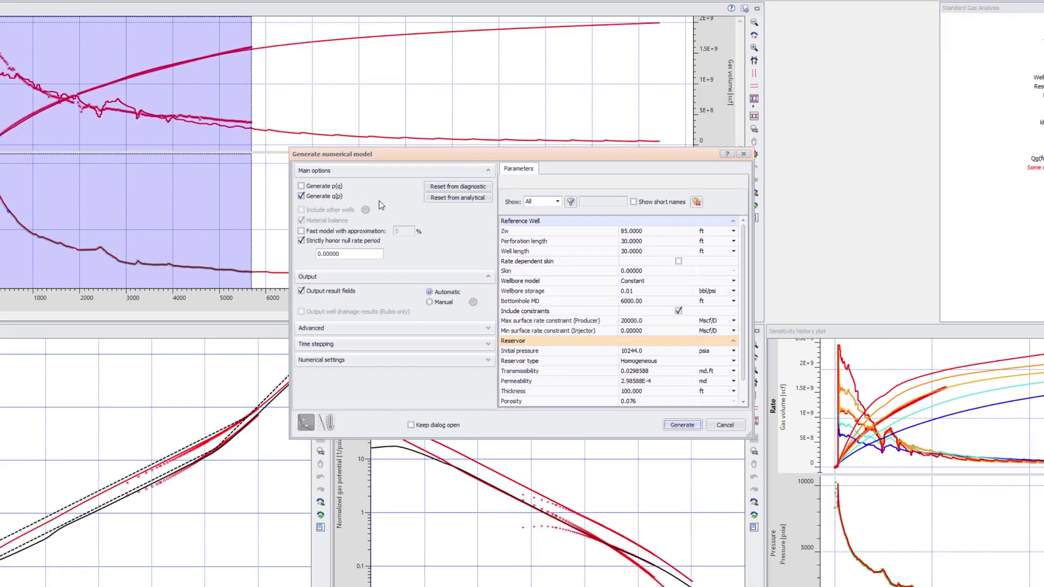
{"action": "left_click", "coordinate": [441, 200]}
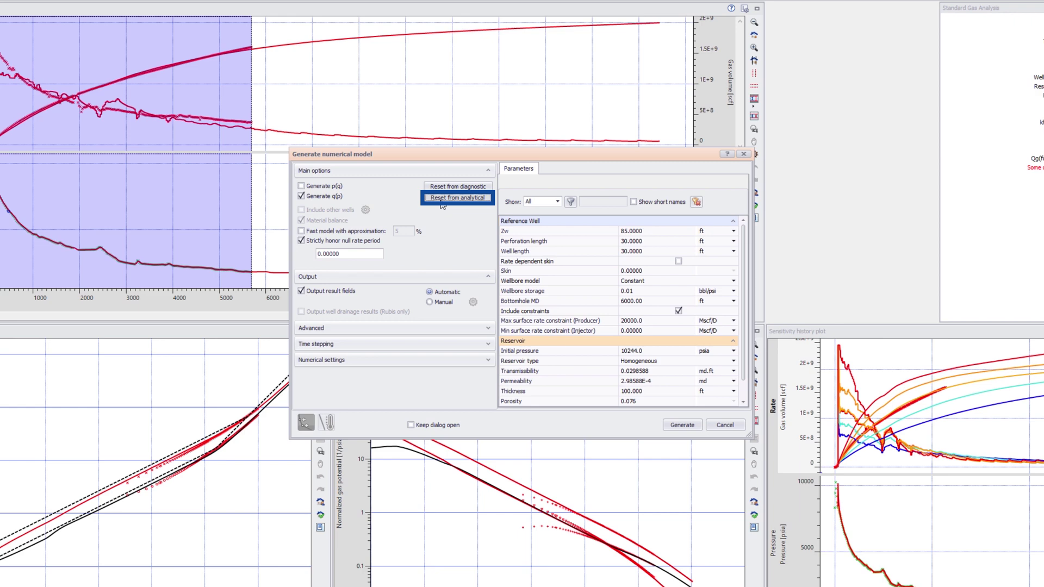
{"action": "left_click", "coordinate": [682, 426]}
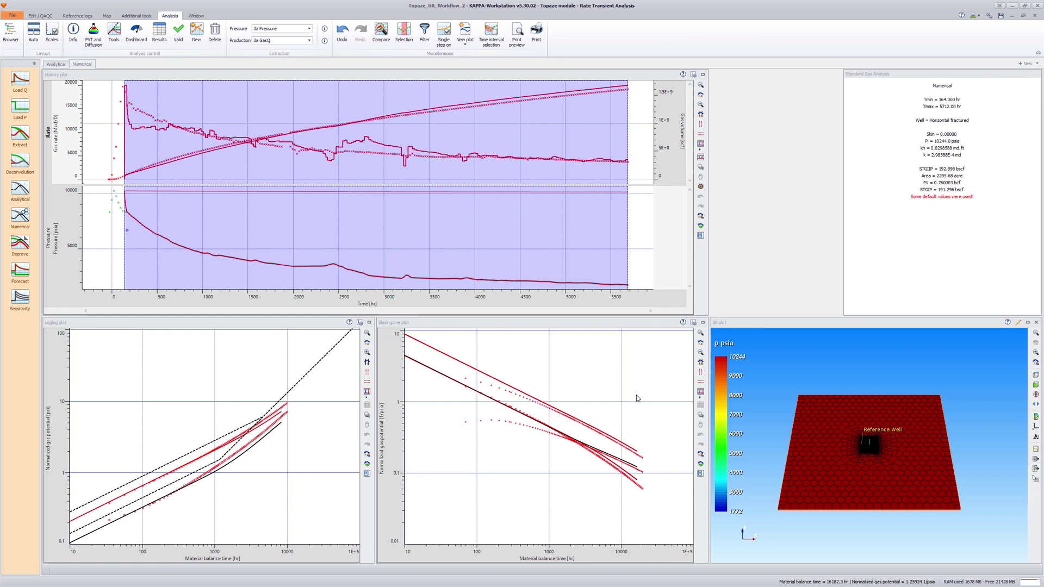
{"action": "left_click", "coordinate": [20, 244]}
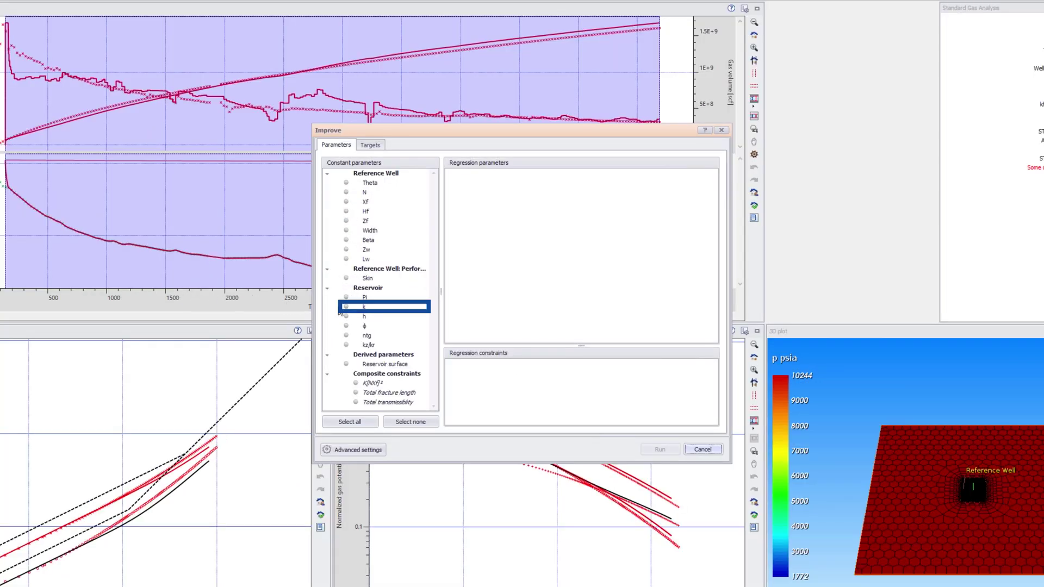
Regress the numerical model on permeability k and fracture half-length Xf against cumulative gas.
{"action": "left_click", "coordinate": [350, 307]}
{"action": "left_click", "coordinate": [347, 201]}
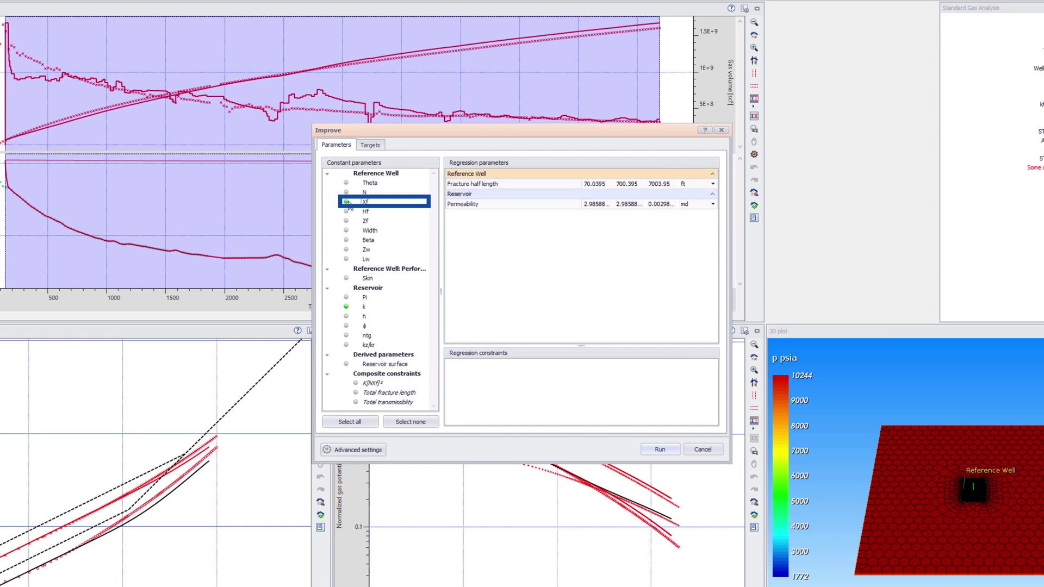
{"action": "left_click", "coordinate": [370, 145]}
{"action": "left_click", "coordinate": [359, 186]}
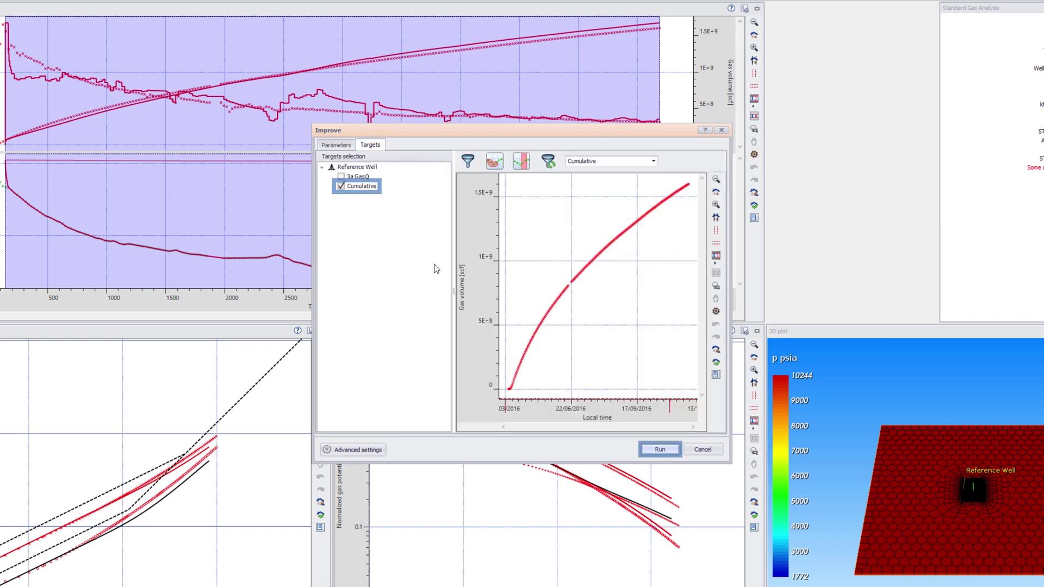
{"action": "left_click", "coordinate": [659, 449]}
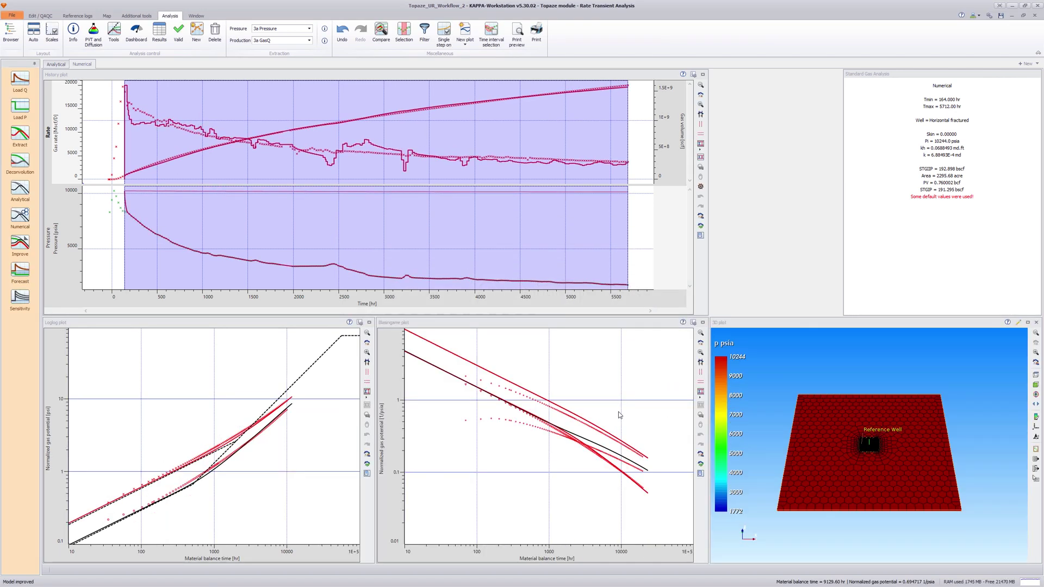
Generate a declining-pressure ramp forecast with 25000 Mscf/D maximum rate and a monthly pressure change period.
{"action": "left_click", "coordinate": [20, 272]}
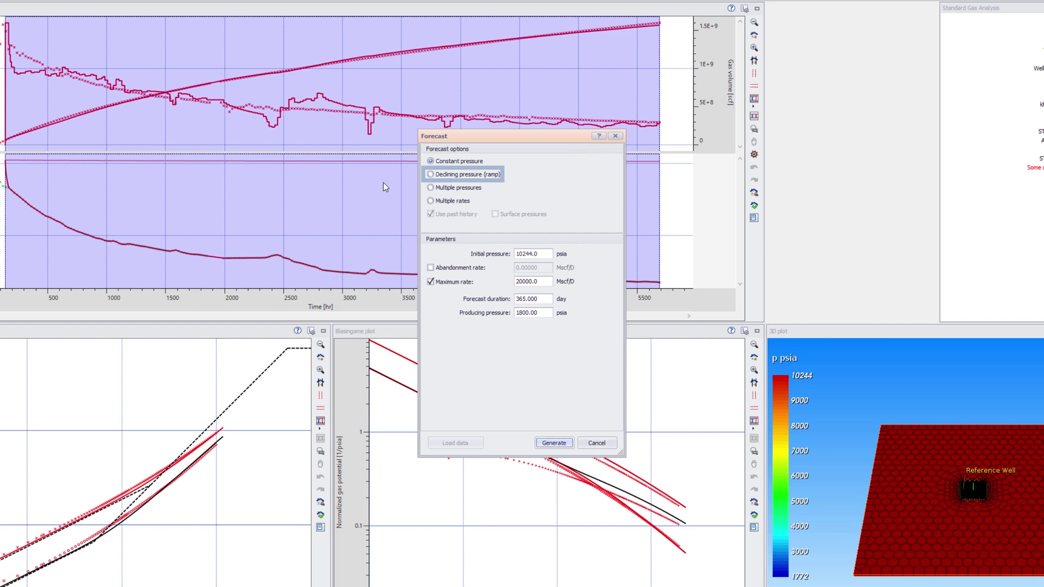
{"action": "left_click", "coordinate": [453, 201]}
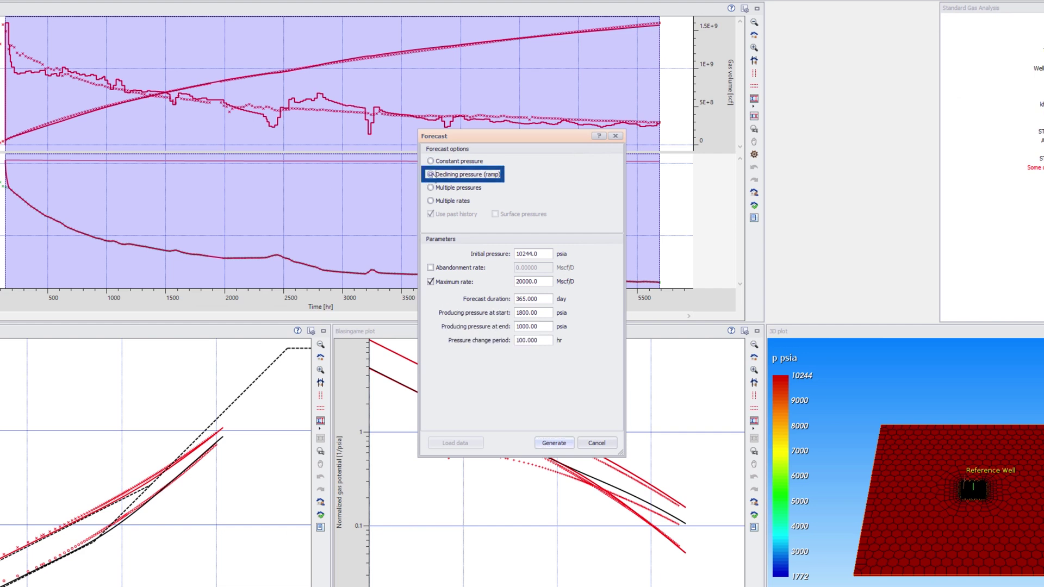
{"action": "double_click", "coordinate": [539, 281]}
{"action": "type", "text": "25000"}
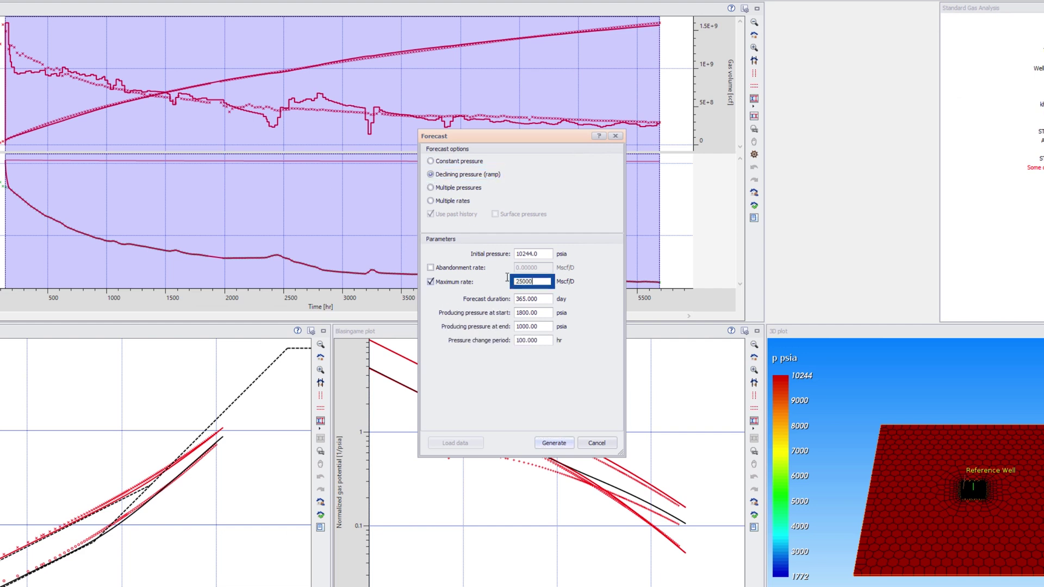
{"action": "left_click", "coordinate": [563, 339]}
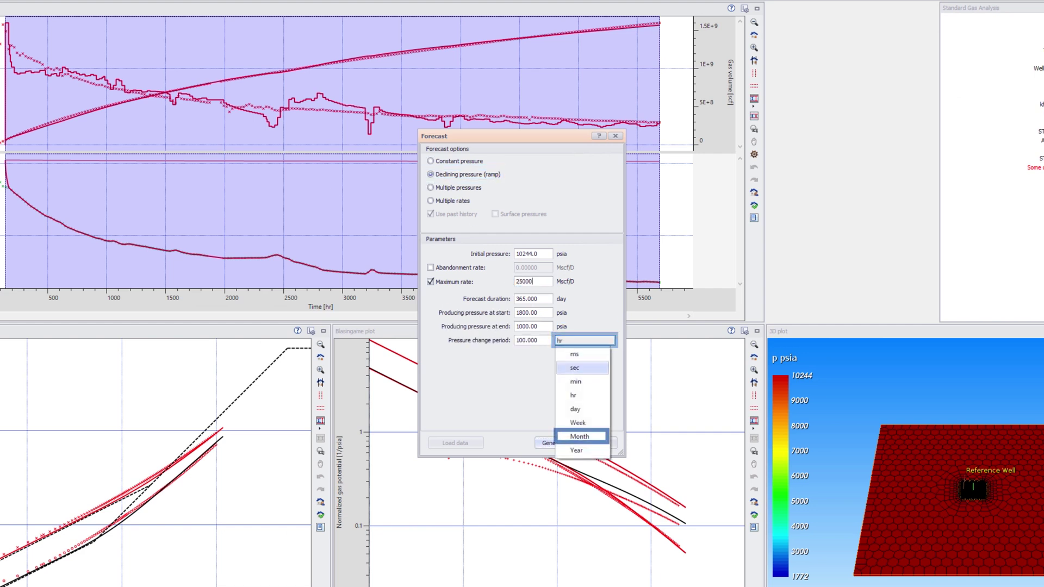
{"action": "left_click", "coordinate": [575, 434]}
{"action": "left_click_drag", "start_coordinate": [541, 341], "coordinate": [516, 340]}
{"action": "type", "text": "1"}
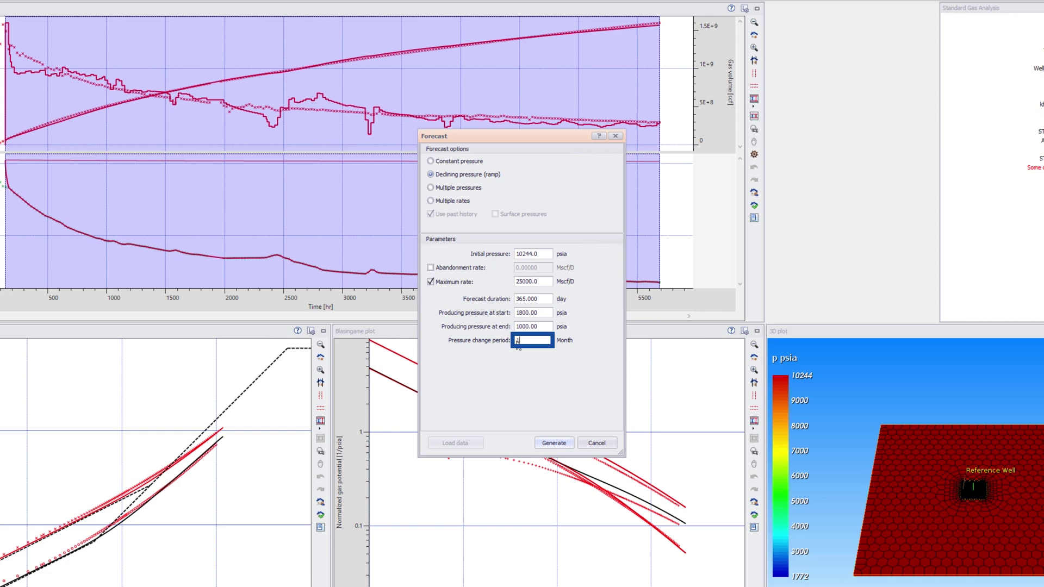
{"action": "left_click", "coordinate": [554, 442]}
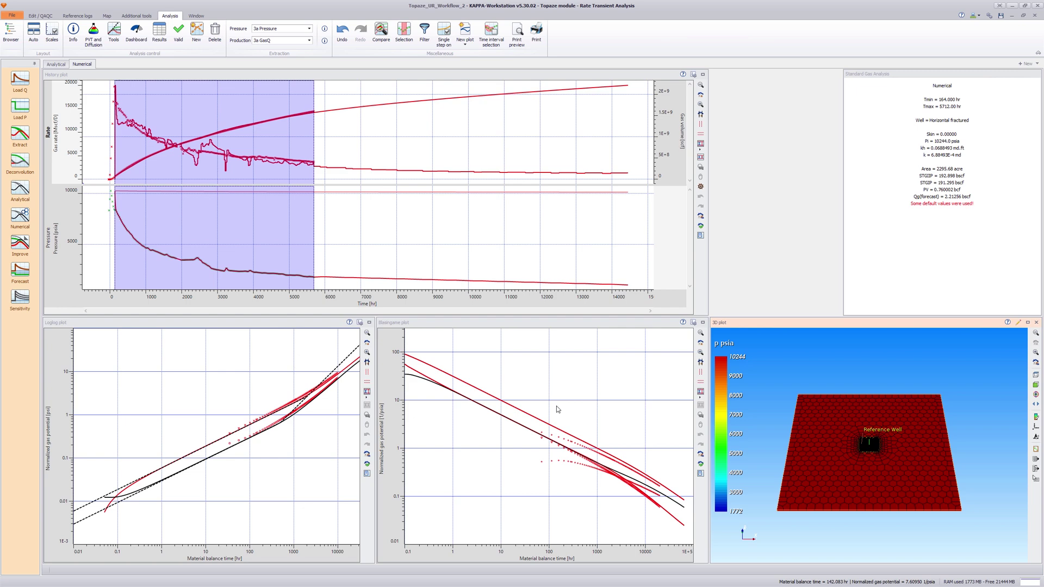
Create the 'Numerical Complex' analysis from Numerical, keeping its parameters, extraction and model.
{"action": "left_click", "coordinate": [196, 33]}
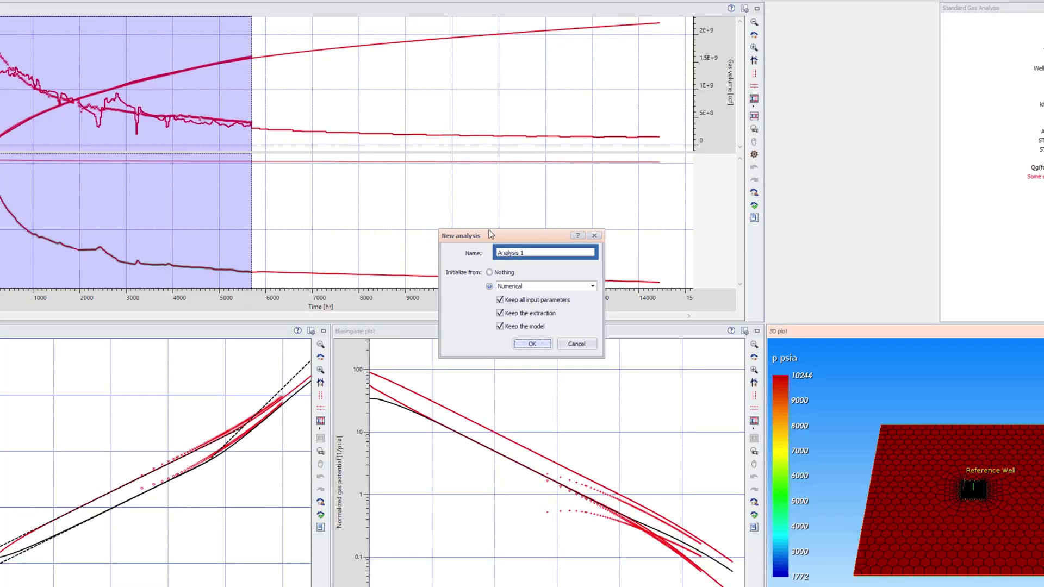
{"action": "triple_click", "coordinate": [491, 252]}
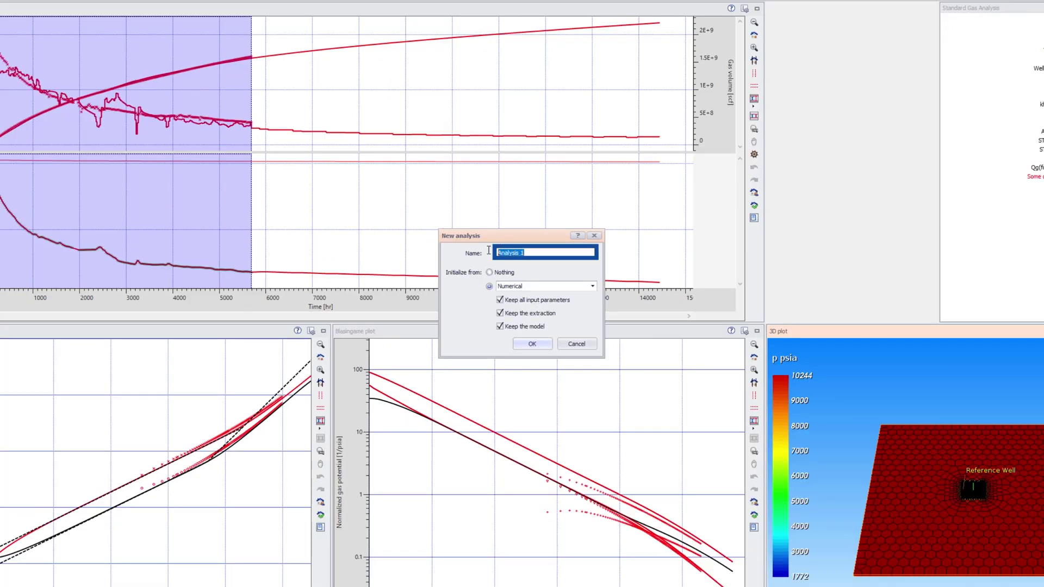
{"action": "type", "text": "Numerical Complex"}
{"action": "left_click", "coordinate": [532, 344]}
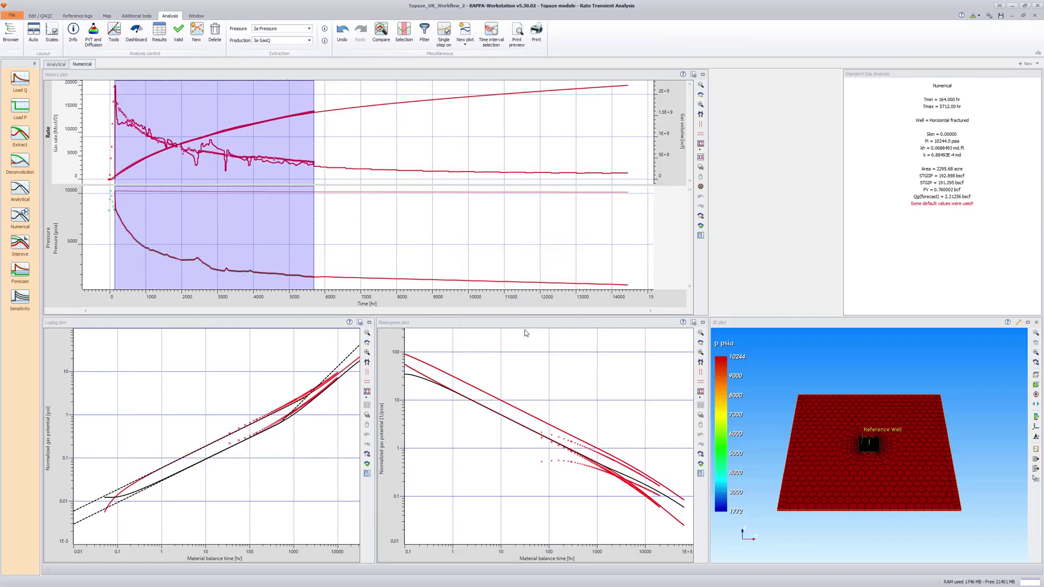
Switch the numerical model's modeling type to Complex.
{"action": "left_click", "coordinate": [25, 216]}
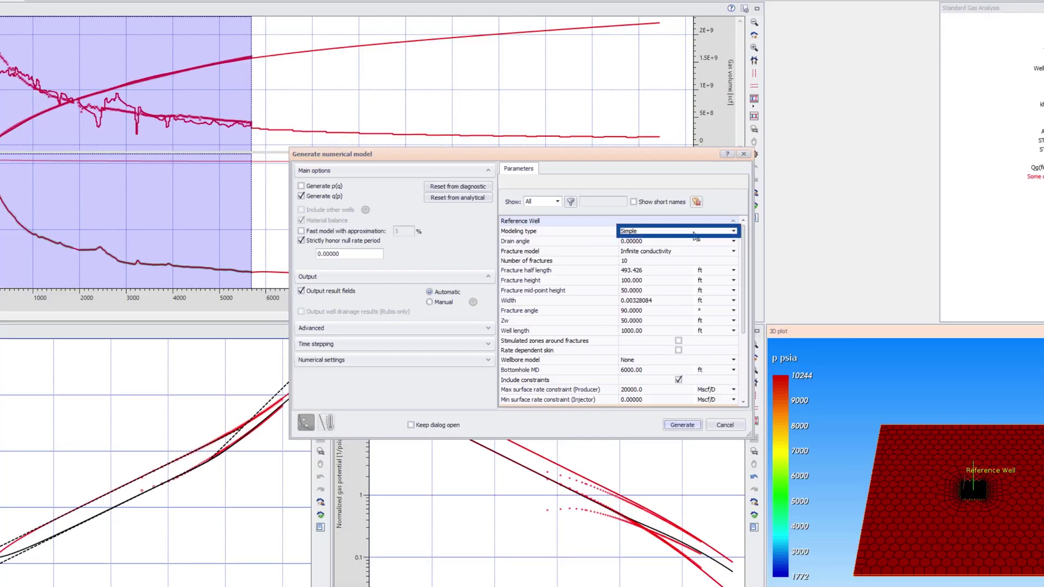
{"action": "left_click", "coordinate": [733, 232]}
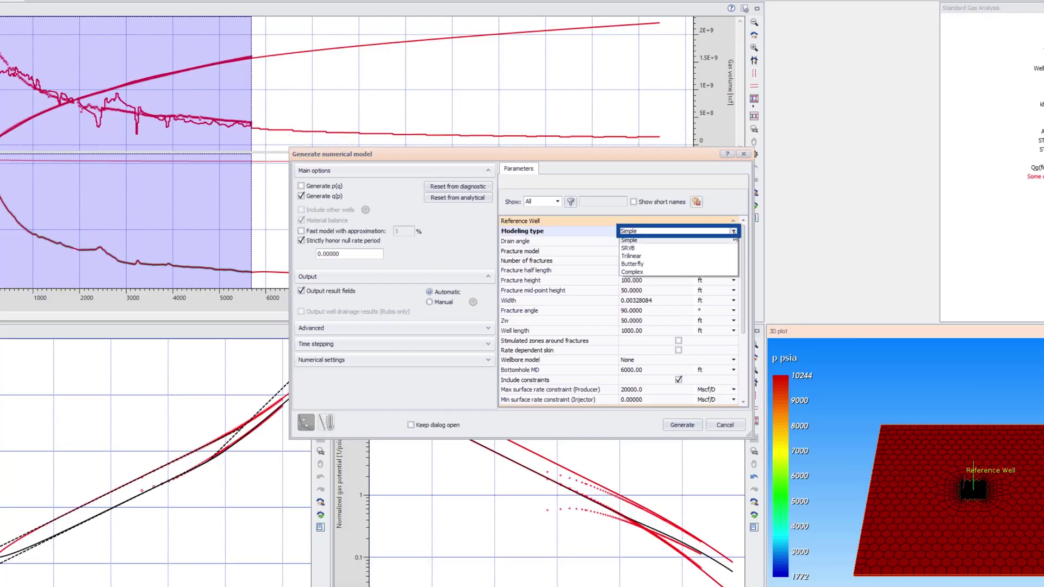
{"action": "left_click", "coordinate": [645, 271]}
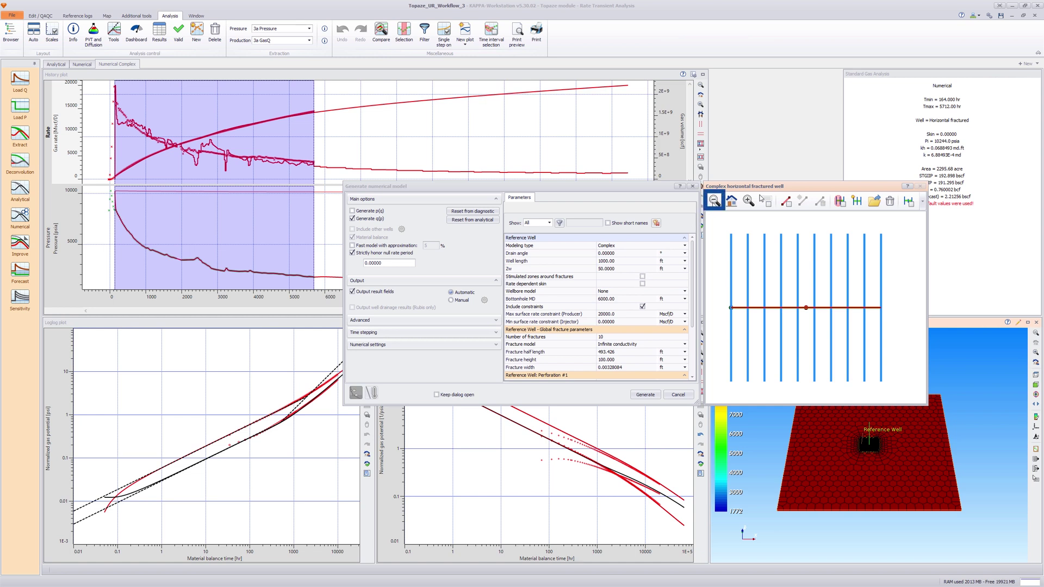
Incline the ten fractures with individual lengths, lengthen one, and generate the complex model.
{"action": "left_click", "coordinate": [715, 201]}
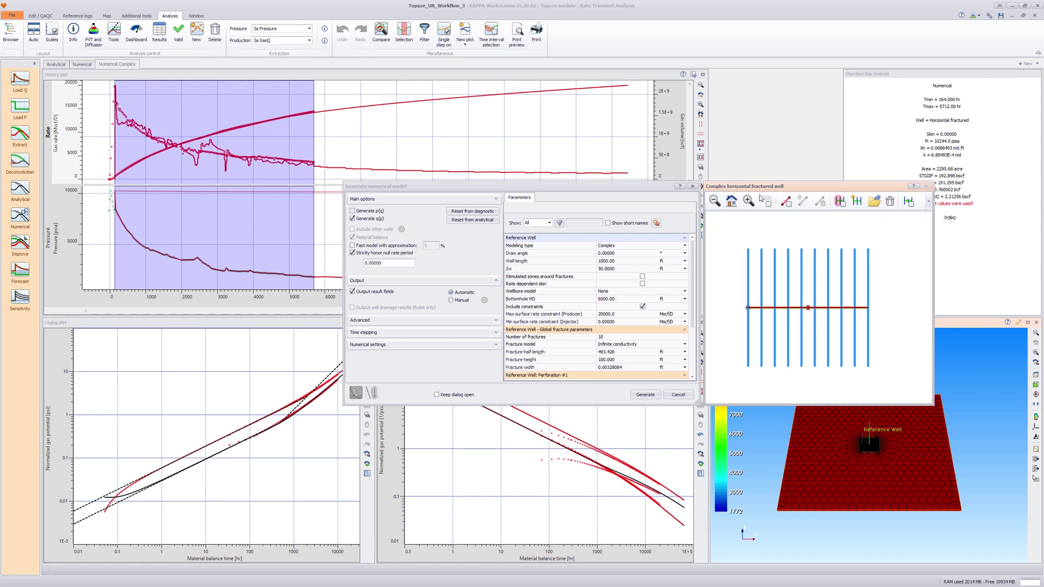
{"action": "left_click_drag", "start_coordinate": [926, 220], "coordinate": [992, 222]}
{"action": "left_click", "coordinate": [943, 202]}
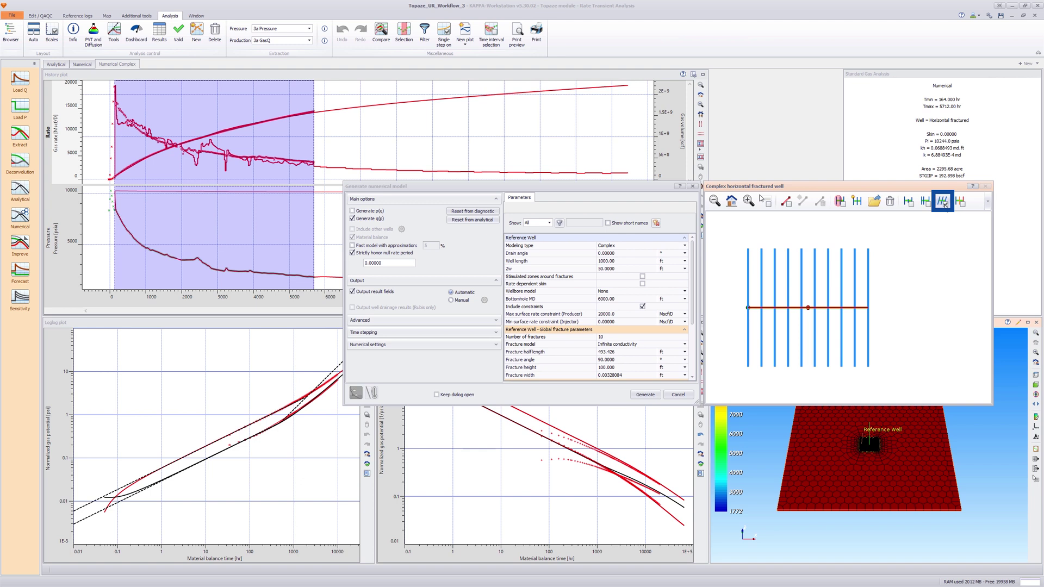
{"action": "left_click", "coordinate": [909, 203]}
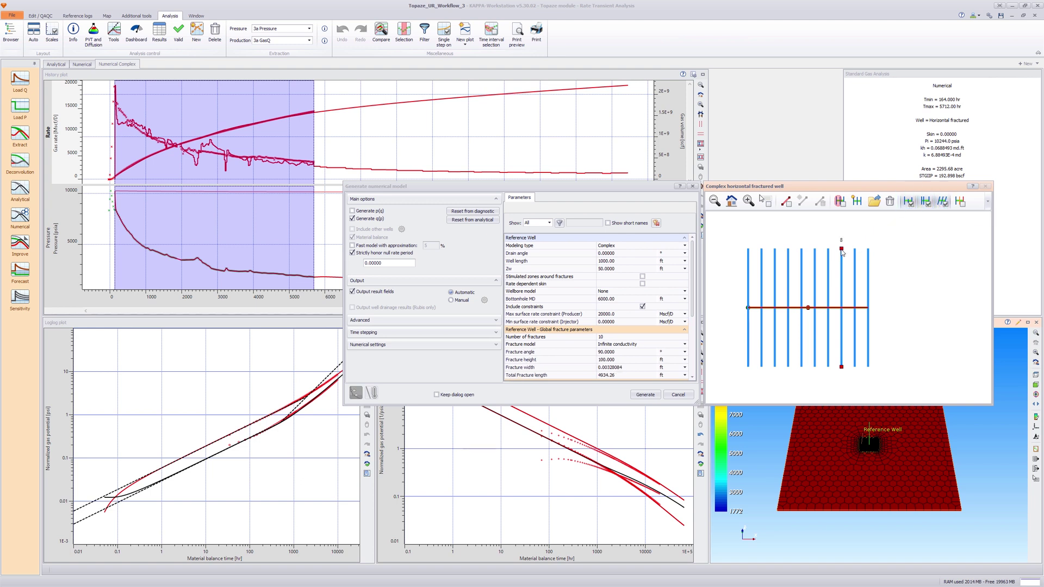
{"action": "mouse_move", "coordinate": [842, 250]}
{"action": "left_mouse_down"}
{"action": "mouse_move", "coordinate": [842, 218]}
{"action": "mouse_move", "coordinate": [879, 228]}
{"action": "left_mouse_up"}
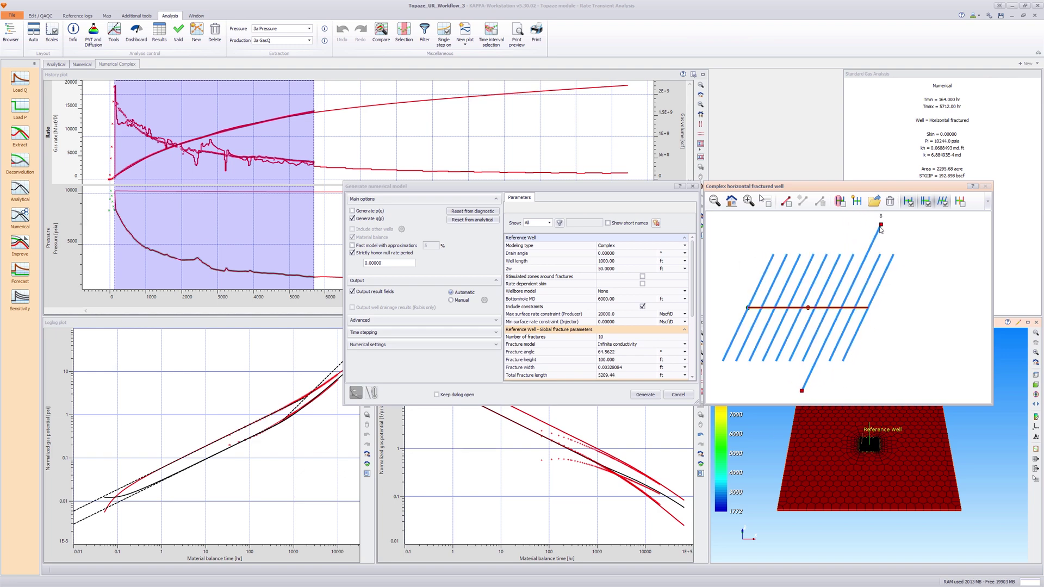
{"action": "left_click", "coordinate": [645, 394]}
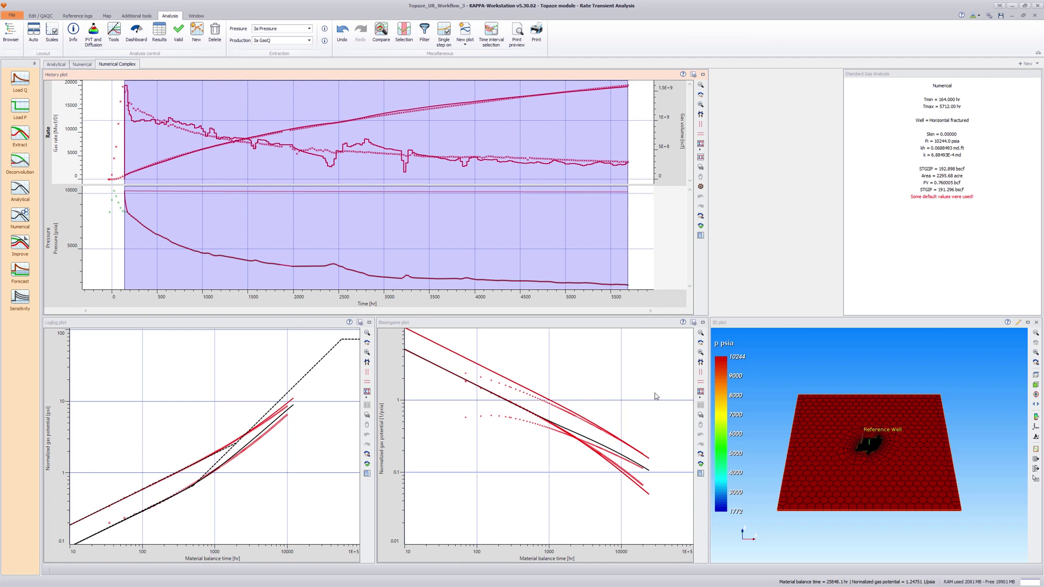
Maximize the 3D plot with exaggerated thickness and a semi-transparent grid, viewed top-down.
{"action": "double_click", "coordinate": [767, 322]}
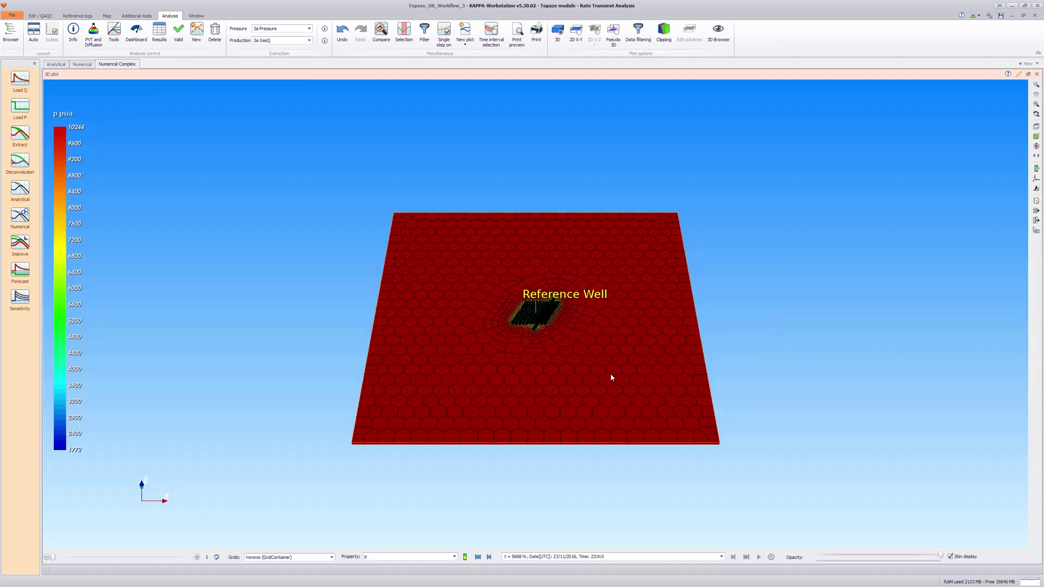
{"action": "left_click_drag", "start_coordinate": [150, 554], "coordinate": [138, 558]}
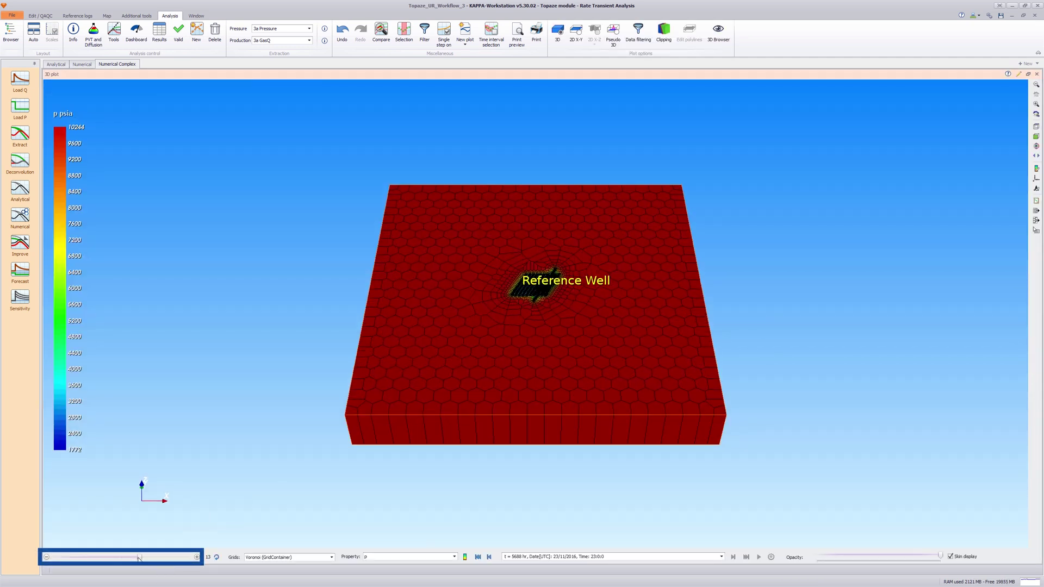
{"action": "scroll", "coordinate": [531, 436], "scroll_direction": "up", "scroll_amount": 2}
{"action": "scroll", "coordinate": [530, 437], "scroll_direction": "up", "scroll_amount": 4}
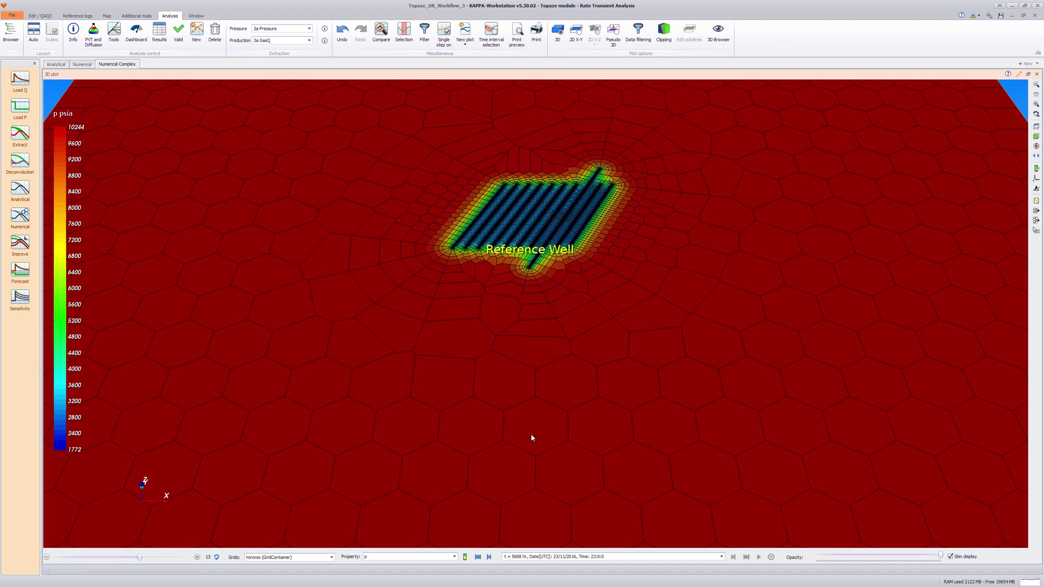
{"action": "left_click", "coordinate": [881, 554]}
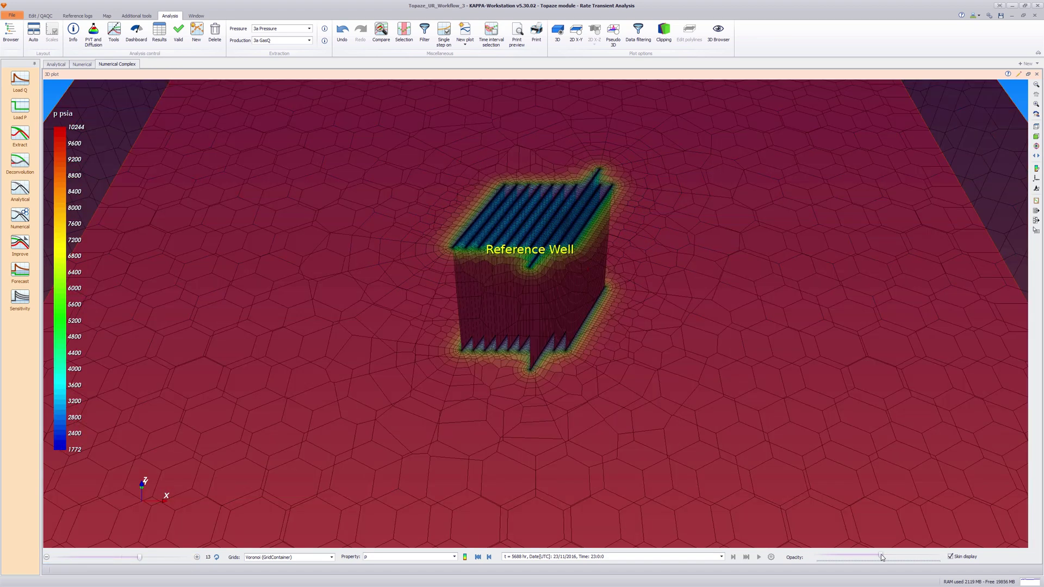
{"action": "scroll", "coordinate": [590, 411], "scroll_direction": "up", "scroll_amount": 2}
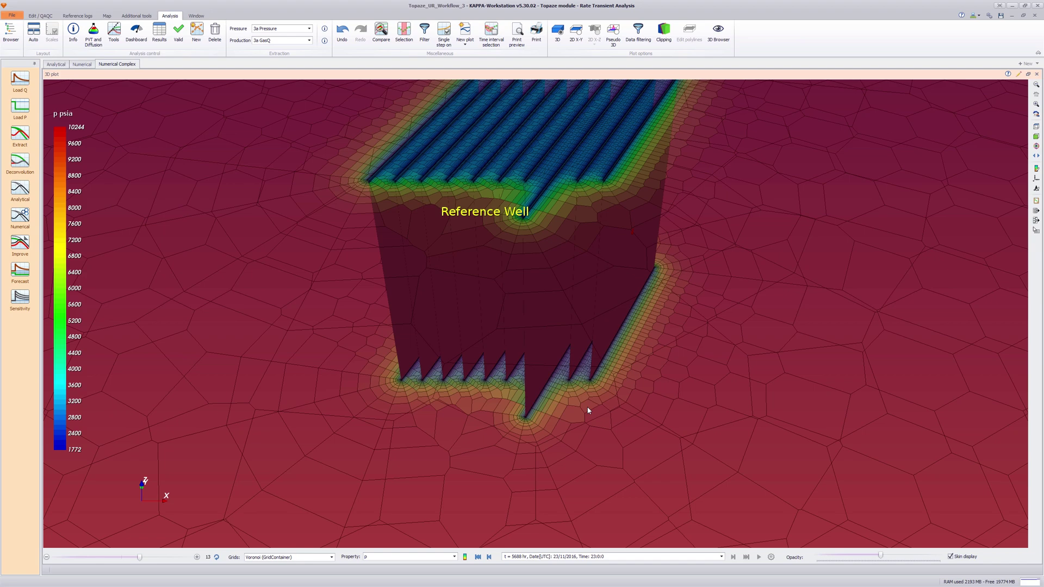
{"action": "mouse_move", "coordinate": [589, 410]}
{"action": "left_mouse_down"}
{"action": "mouse_move", "coordinate": [591, 479]}
{"action": "mouse_move", "coordinate": [606, 473]}
{"action": "mouse_move", "coordinate": [594, 528]}
{"action": "left_mouse_up"}
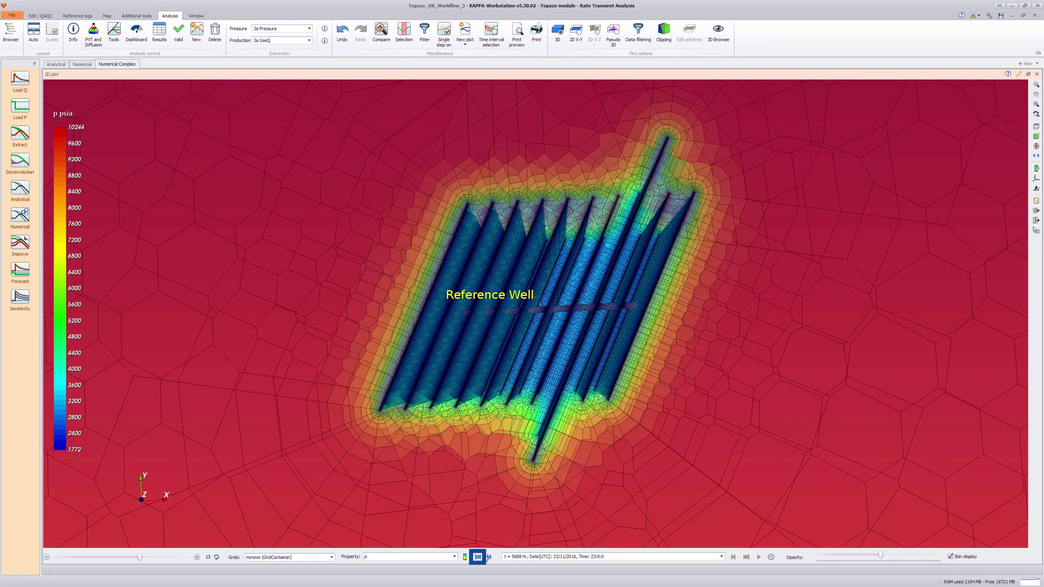
Animate the pressure depletion from the first time step on an opaque map, then restore the multi-plot layout.
{"action": "left_click", "coordinate": [479, 556]}
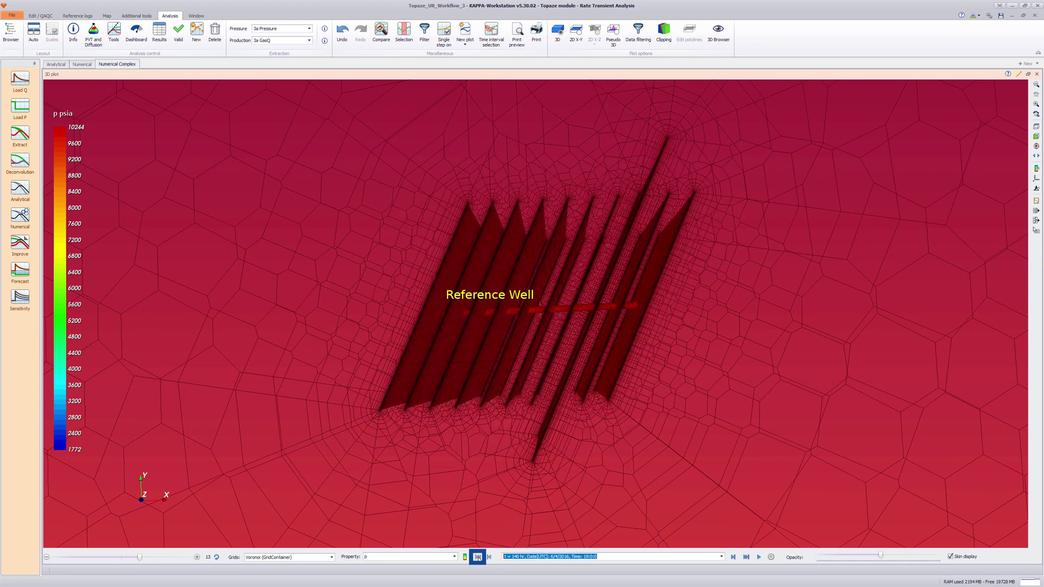
{"action": "left_click", "coordinate": [759, 557]}
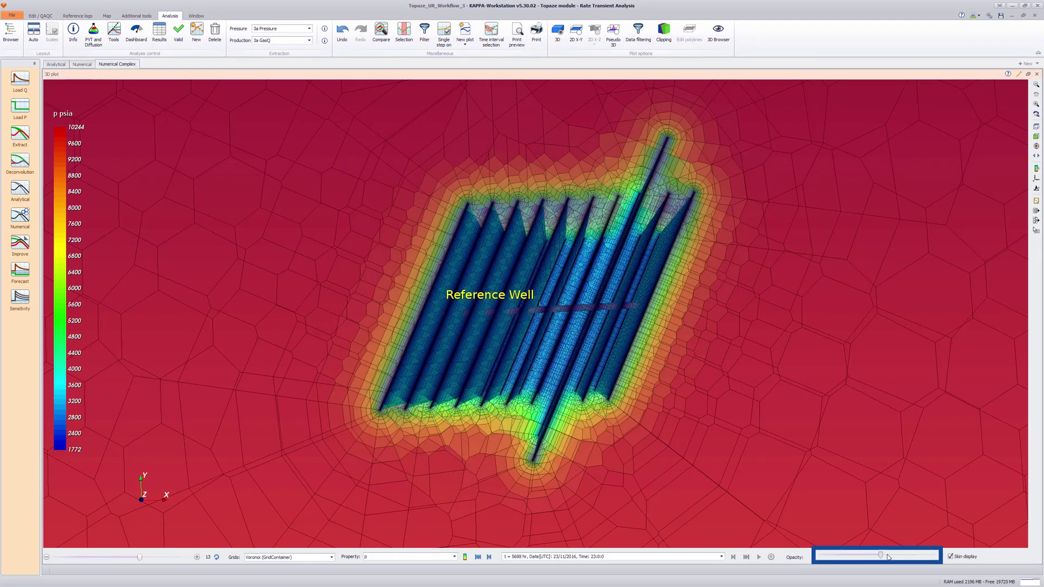
{"action": "left_click_drag", "start_coordinate": [881, 556], "coordinate": [949, 559]}
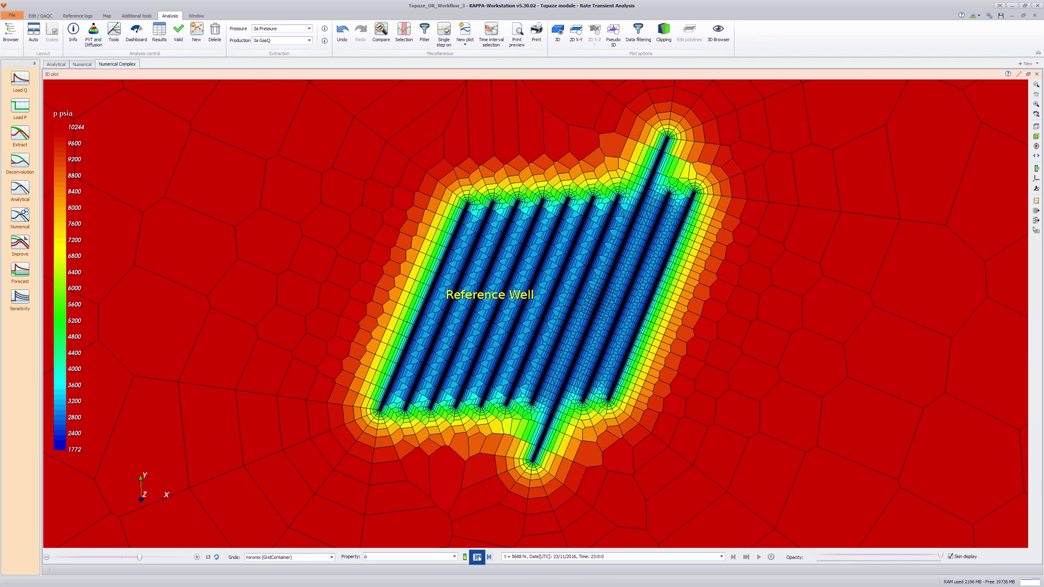
{"action": "left_click", "coordinate": [477, 556]}
{"action": "left_click", "coordinate": [759, 557]}
{"action": "double_click", "coordinate": [695, 74]}
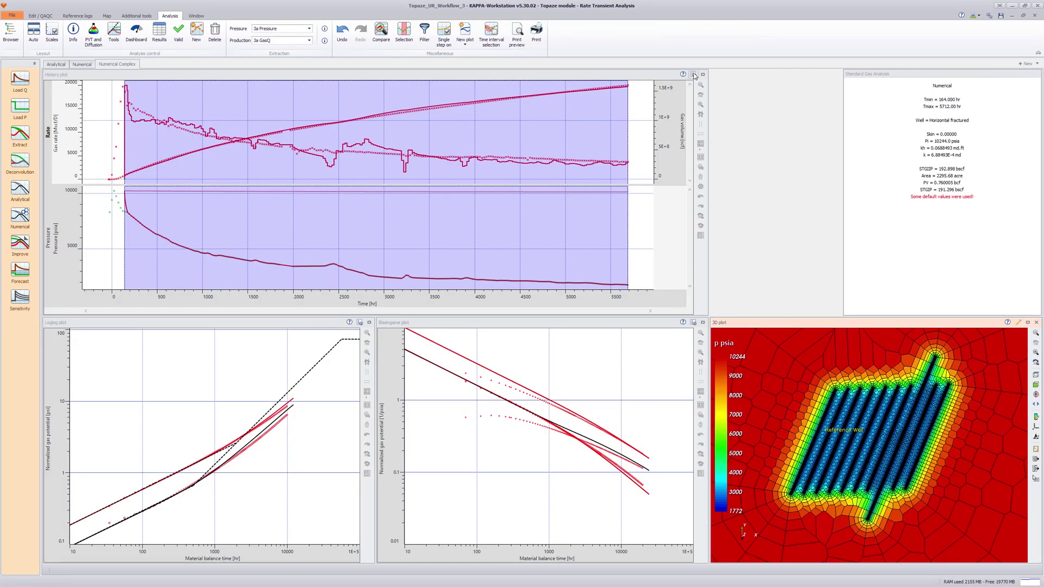